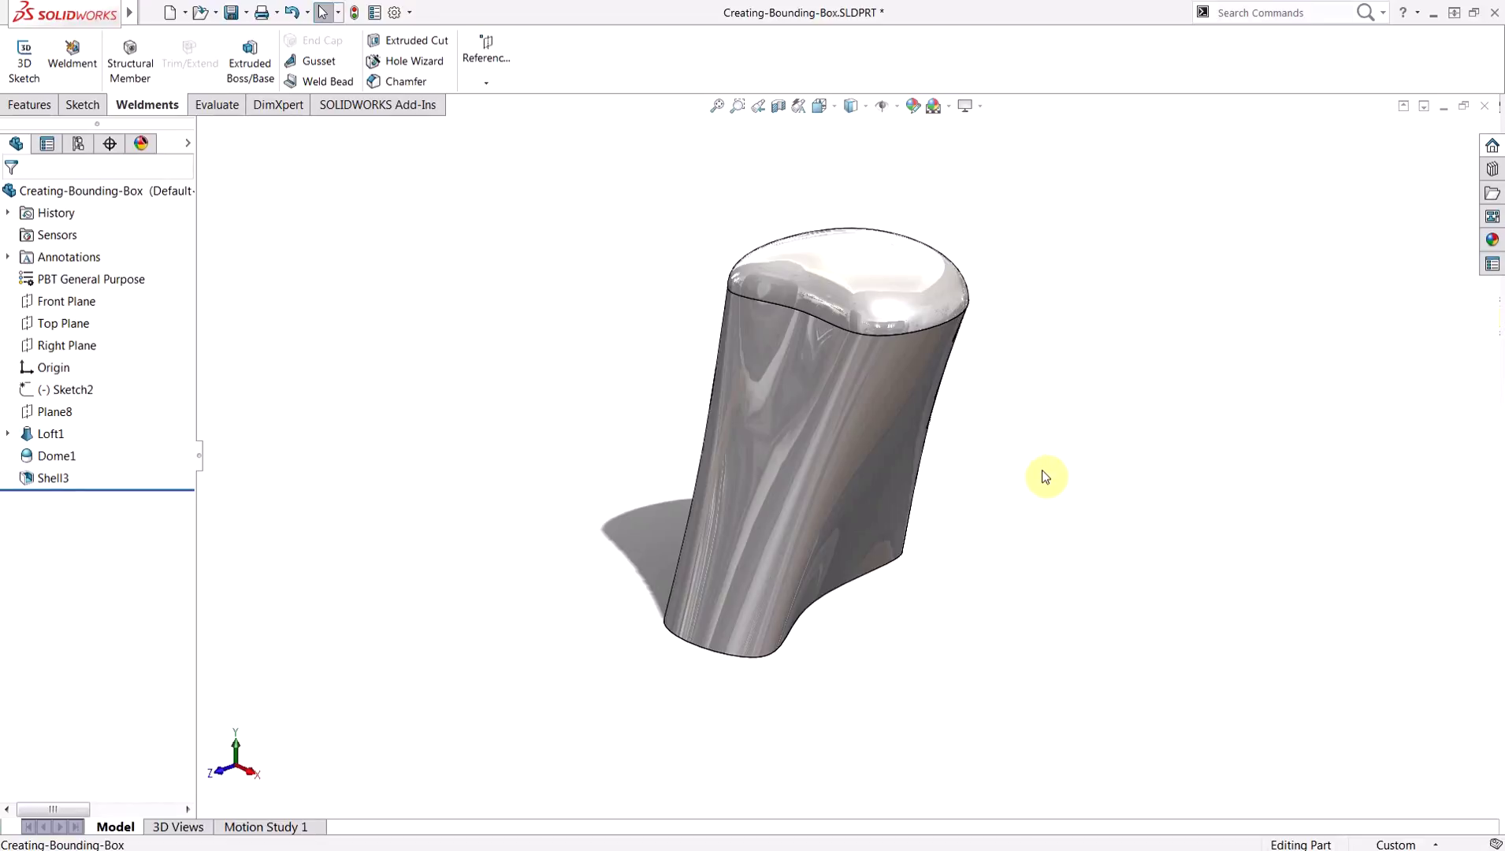
Step: Convert the organic part into a weldment
mouse_move(1040, 451)
middle_down()
mouse_move(1011, 474)
mouse_move(1067, 212)
mouse_move(1085, 192)
mouse_move(1112, 275)
mouse_move(1034, 454)
middle_up()
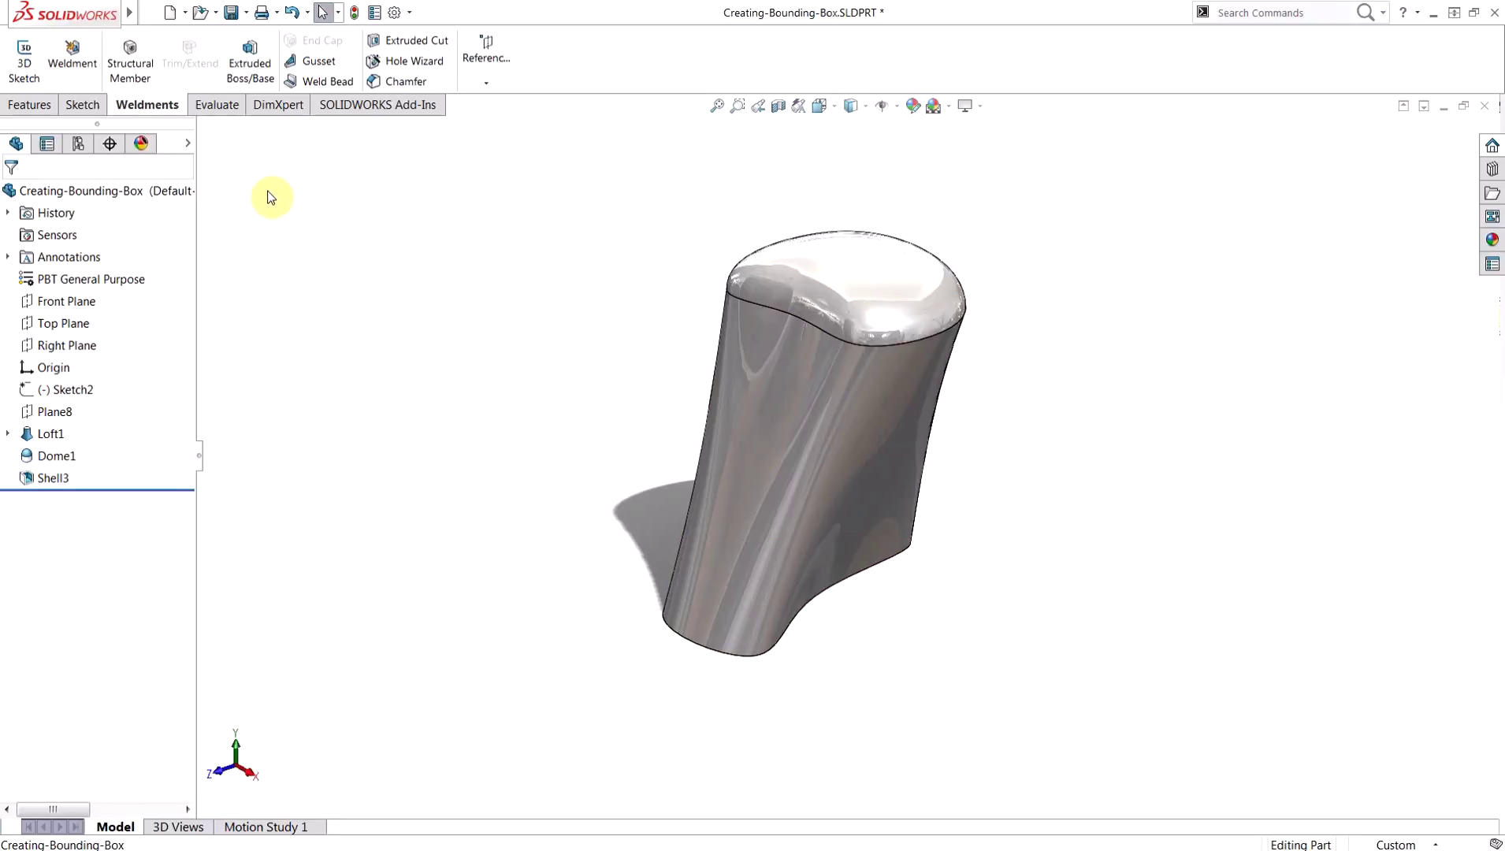
click(76, 68)
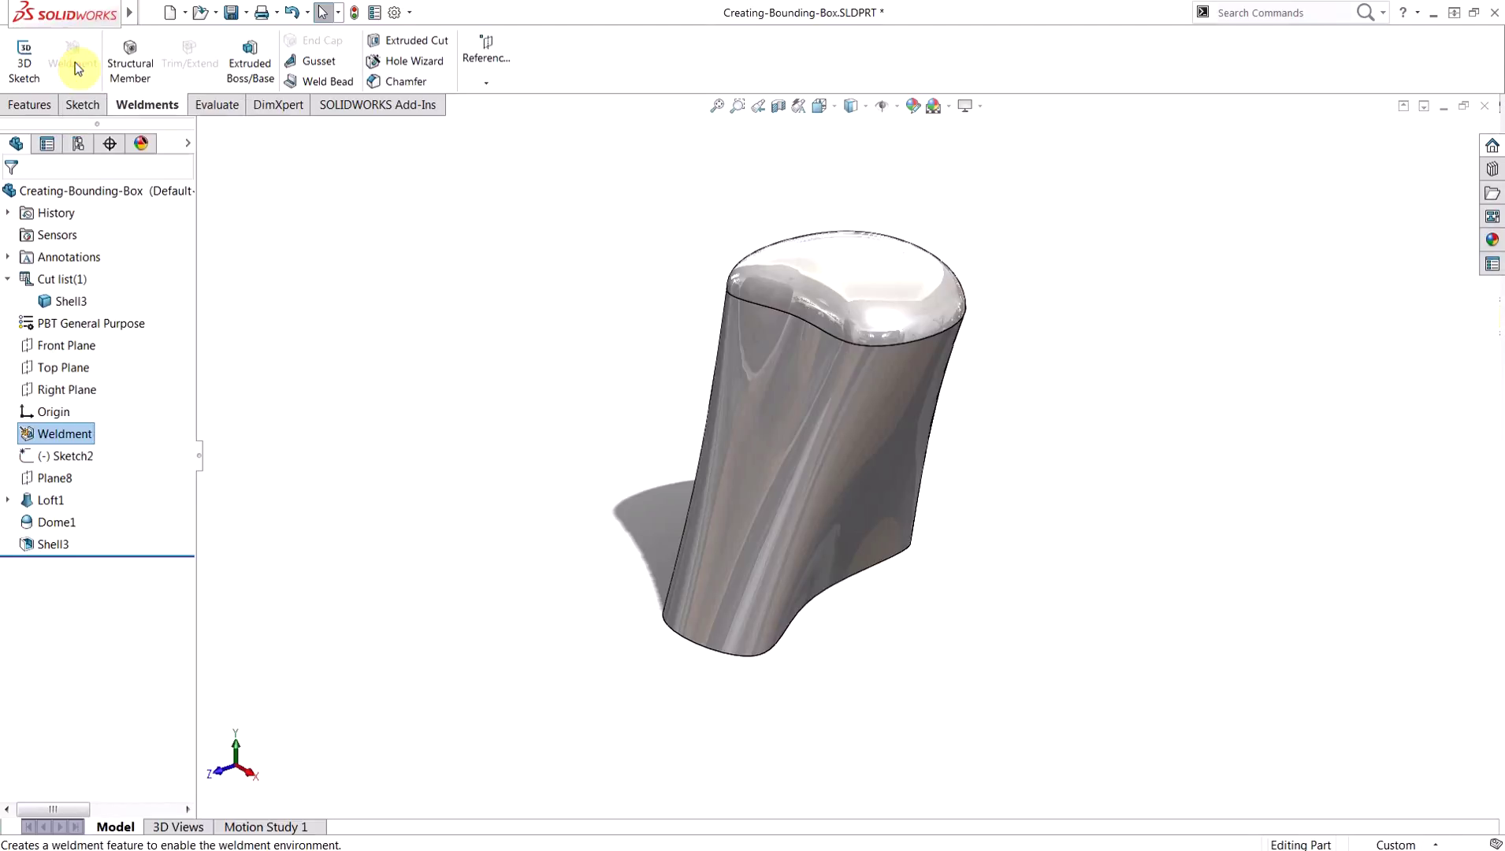
click(75, 442)
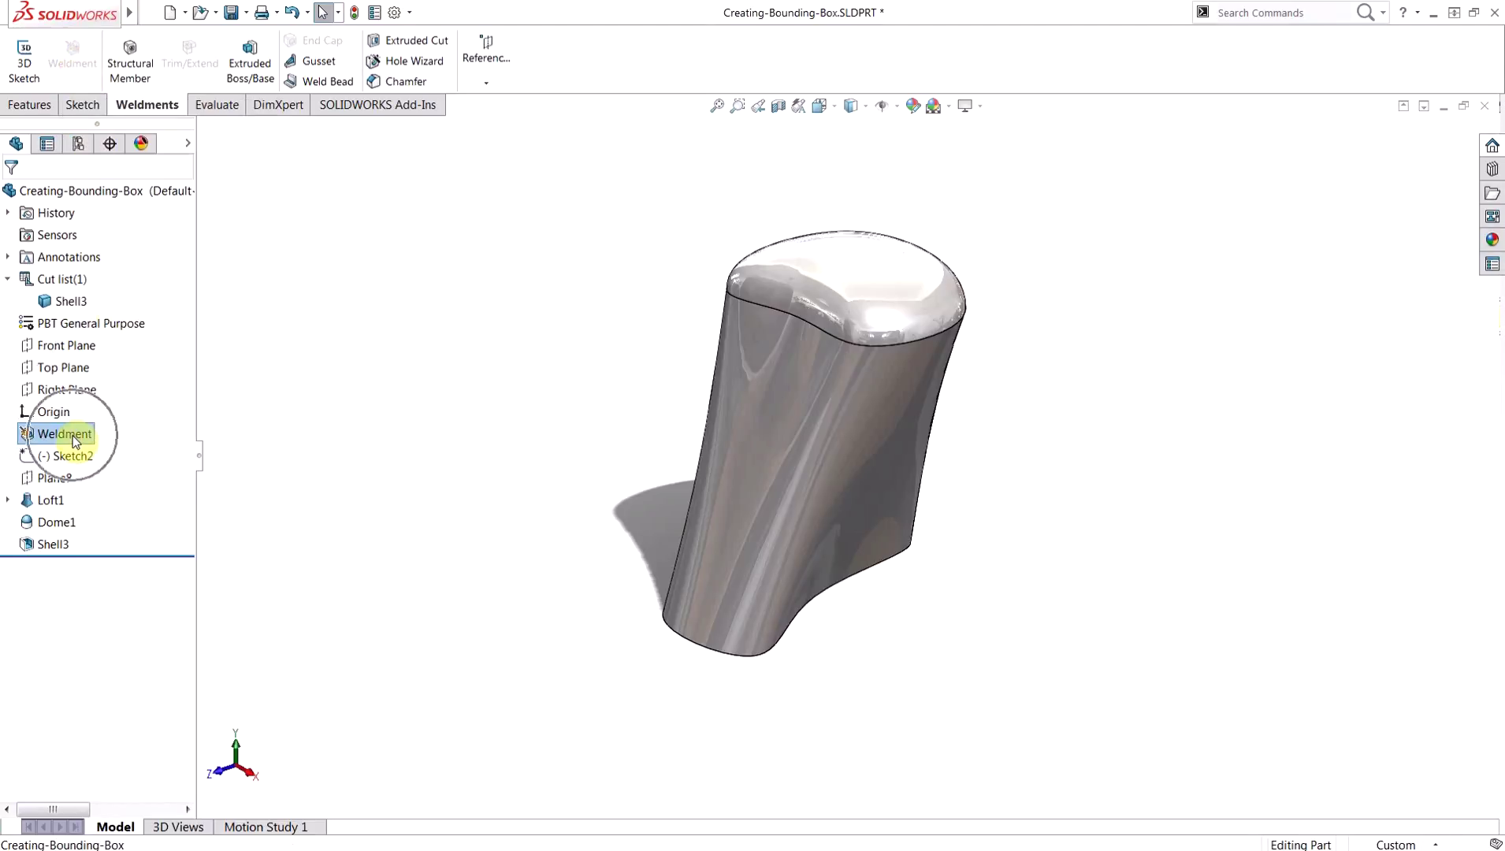
Step: Update Cut list(1) so the shelled body appears as Cut-List-Item5
right_click(62, 286)
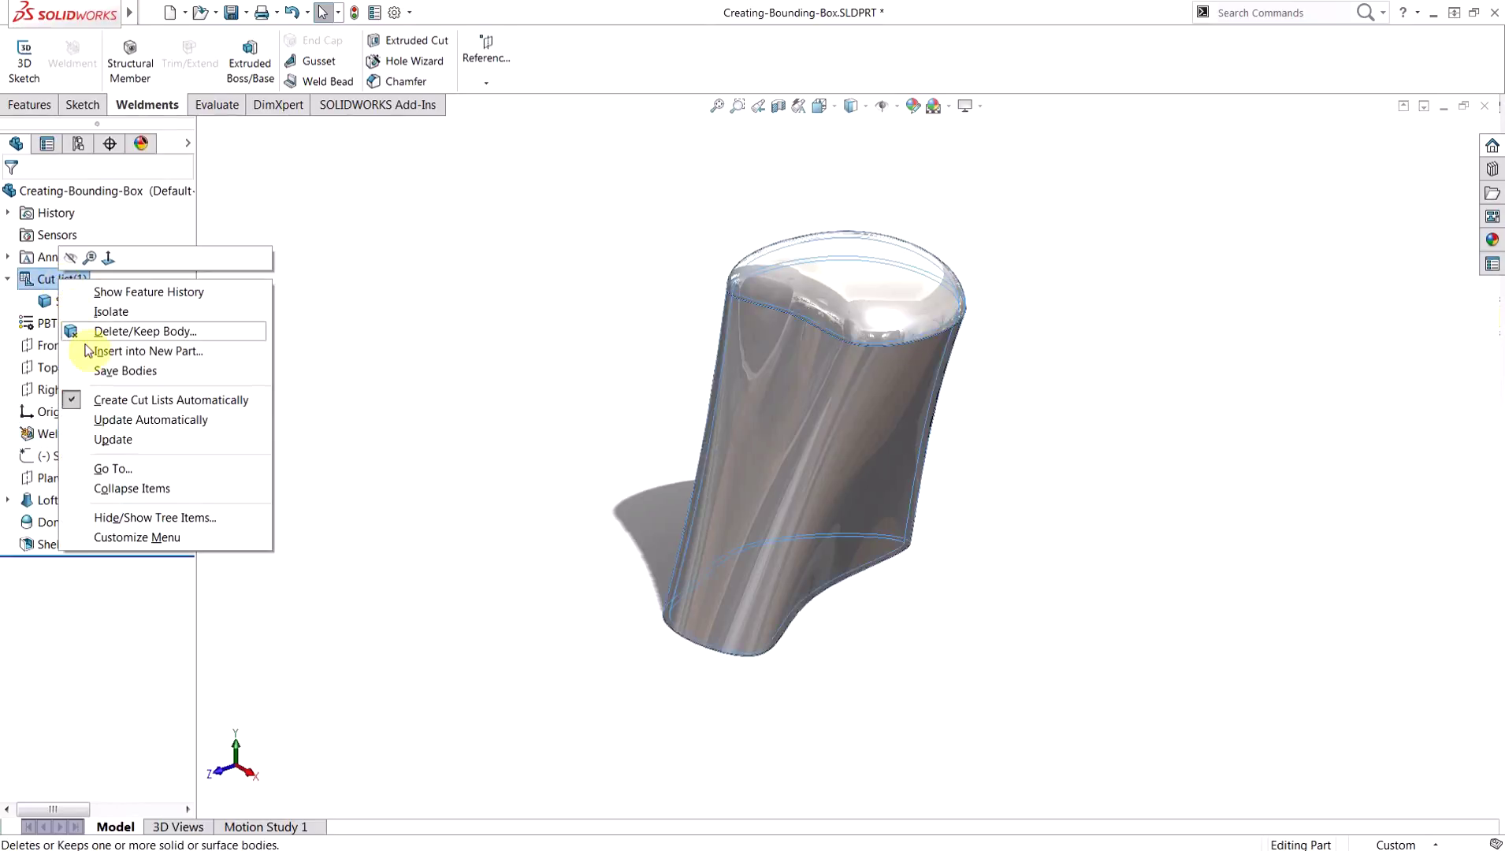
click(115, 441)
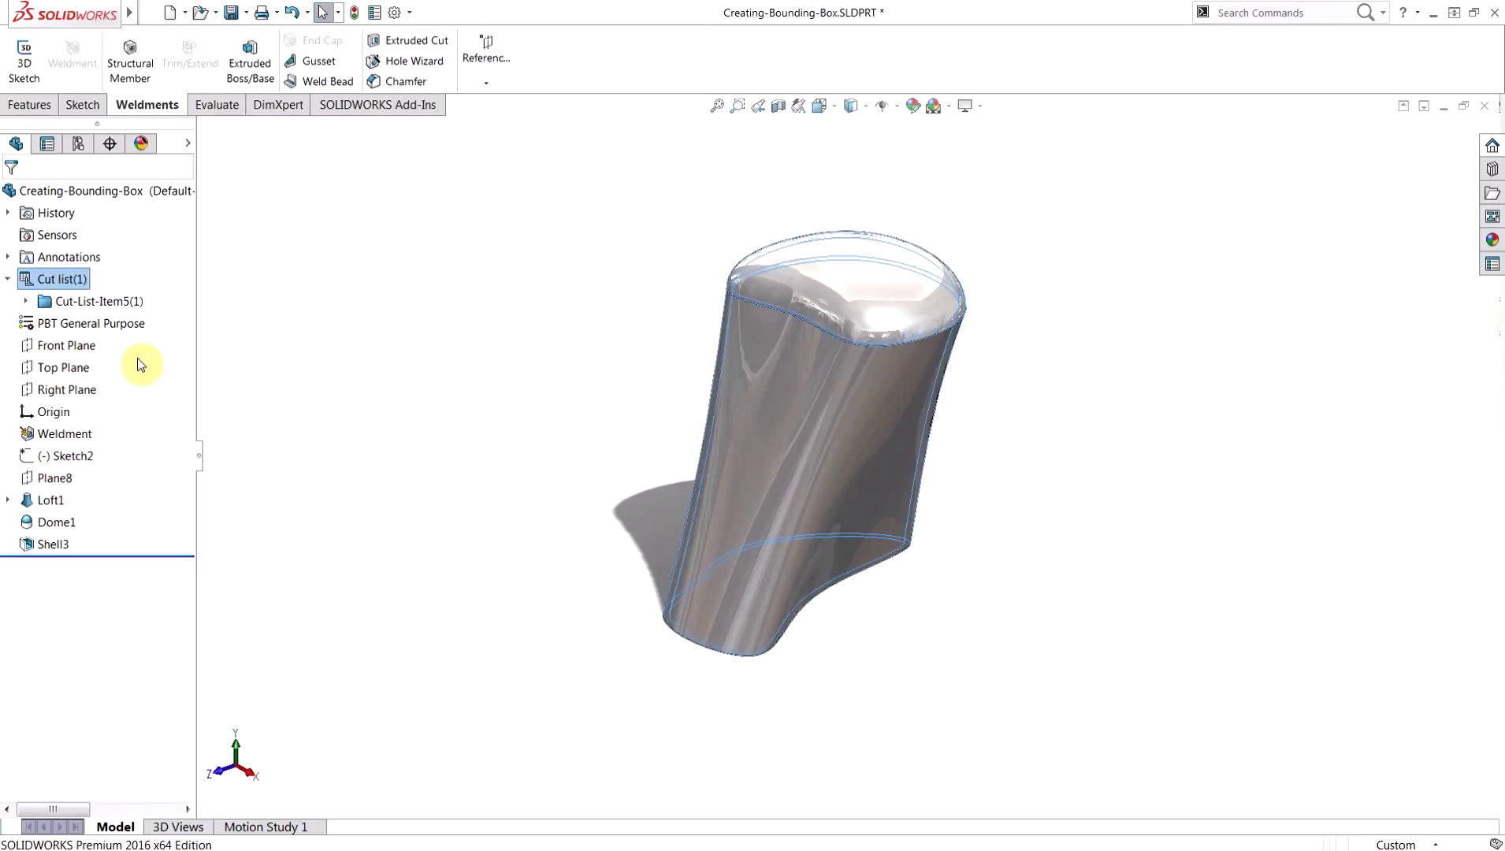
click(74, 308)
Step: Create a bounding box for Cut-List-Item5 and preview its Bounding-Box_Cut-List-Item5 3D sketch
click(73, 306)
right_click(72, 307)
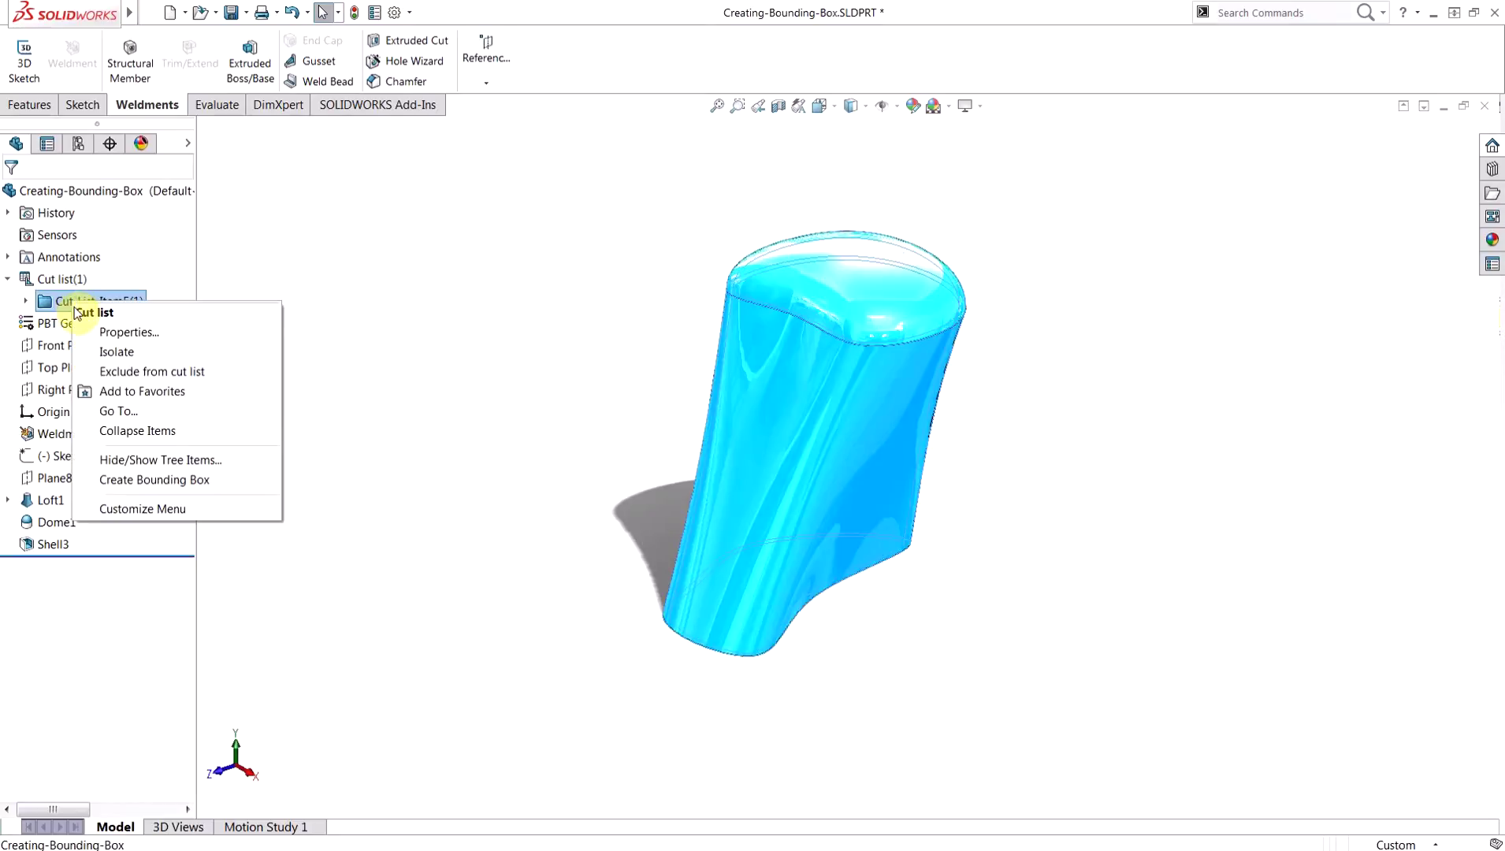
click(150, 480)
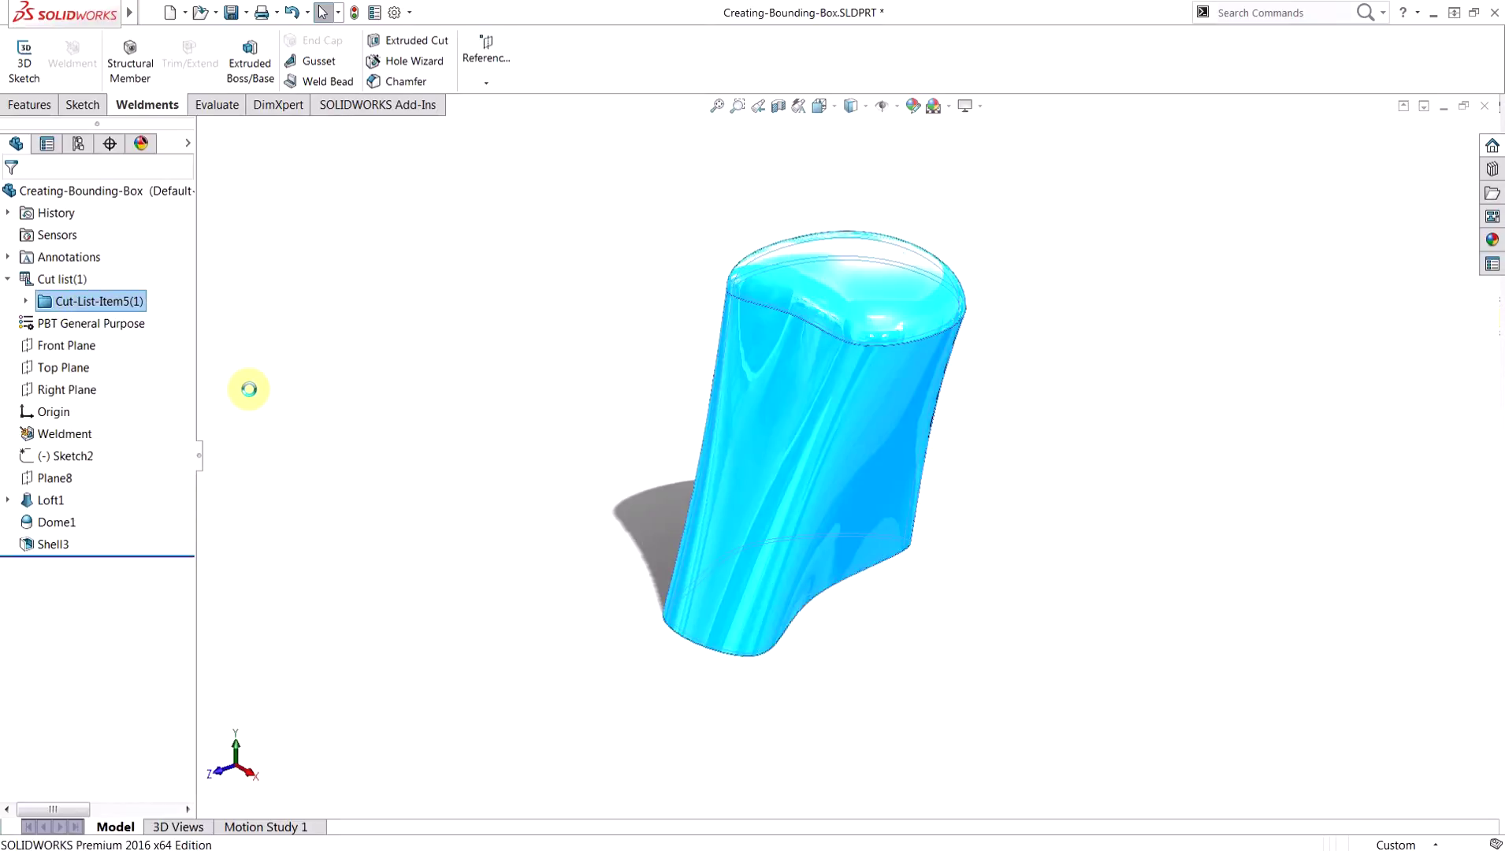
click(26, 301)
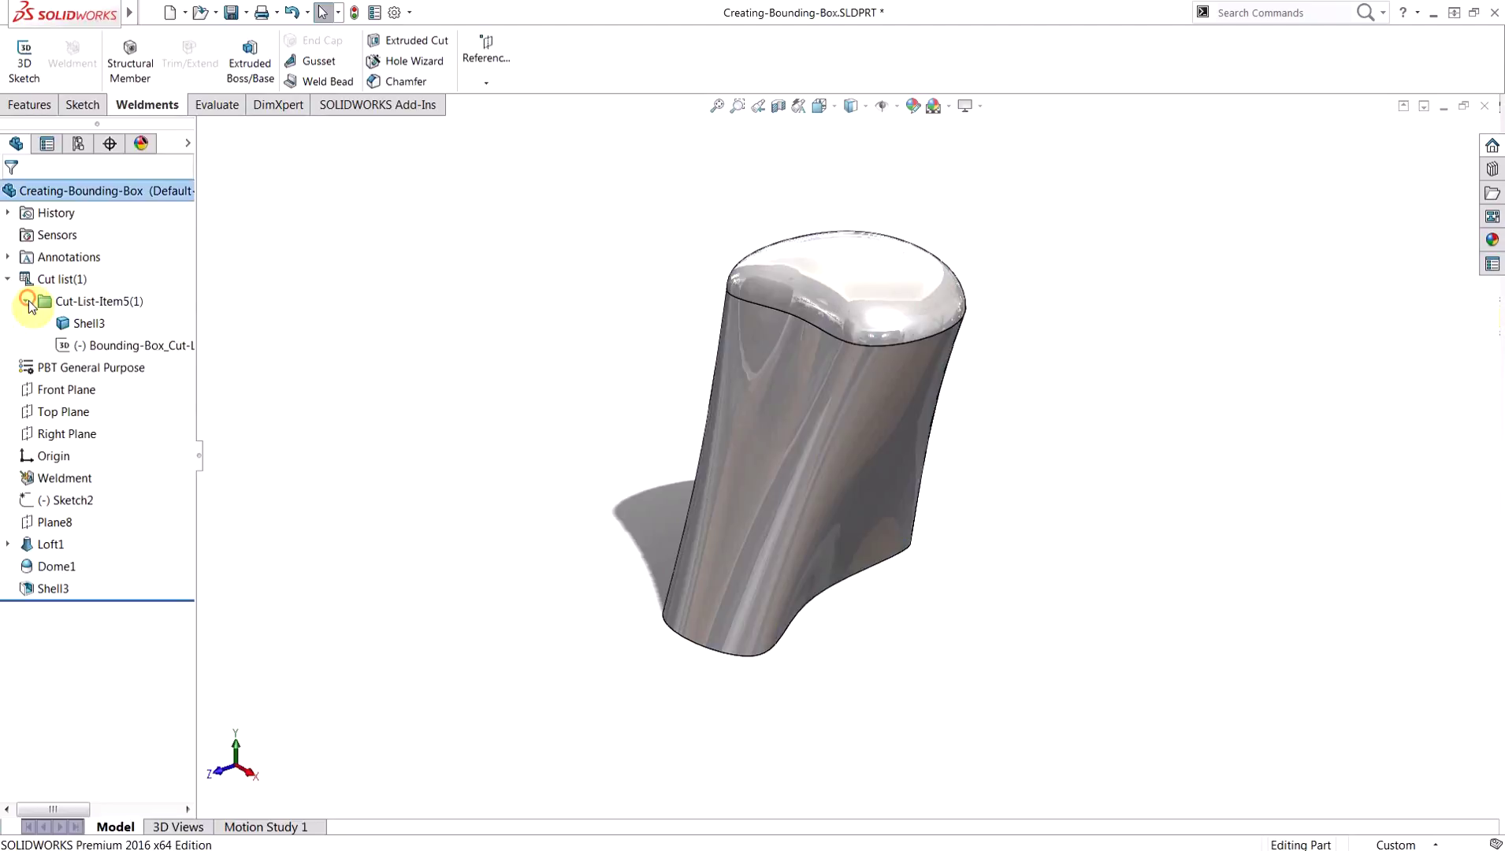
click(113, 347)
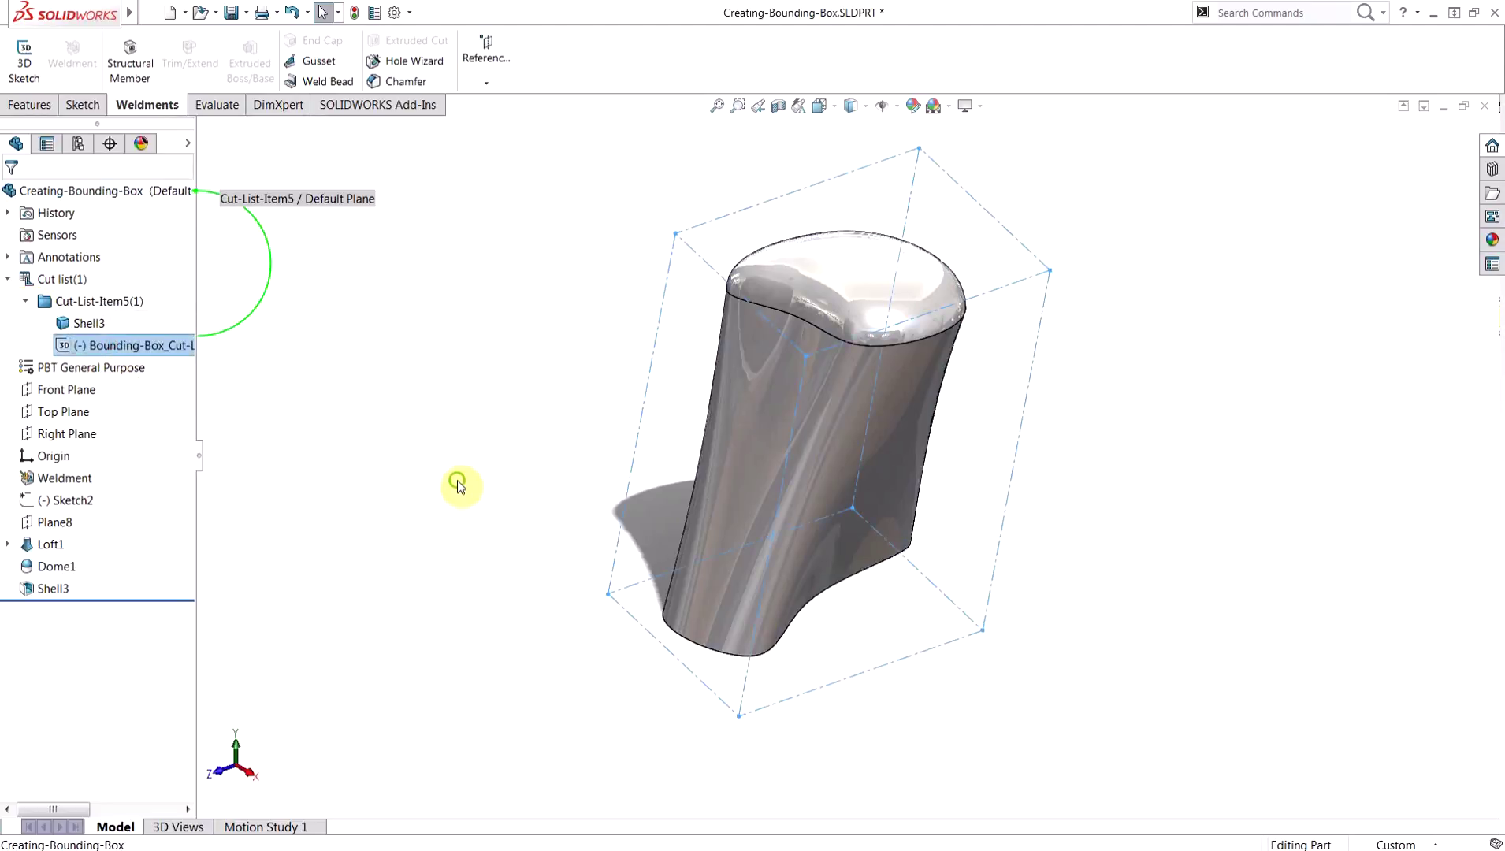
mouse_move(457, 484)
middle_down()
mouse_move(547, 370)
mouse_move(572, 377)
mouse_move(587, 402)
mouse_move(571, 417)
mouse_move(497, 437)
mouse_move(468, 470)
middle_up()
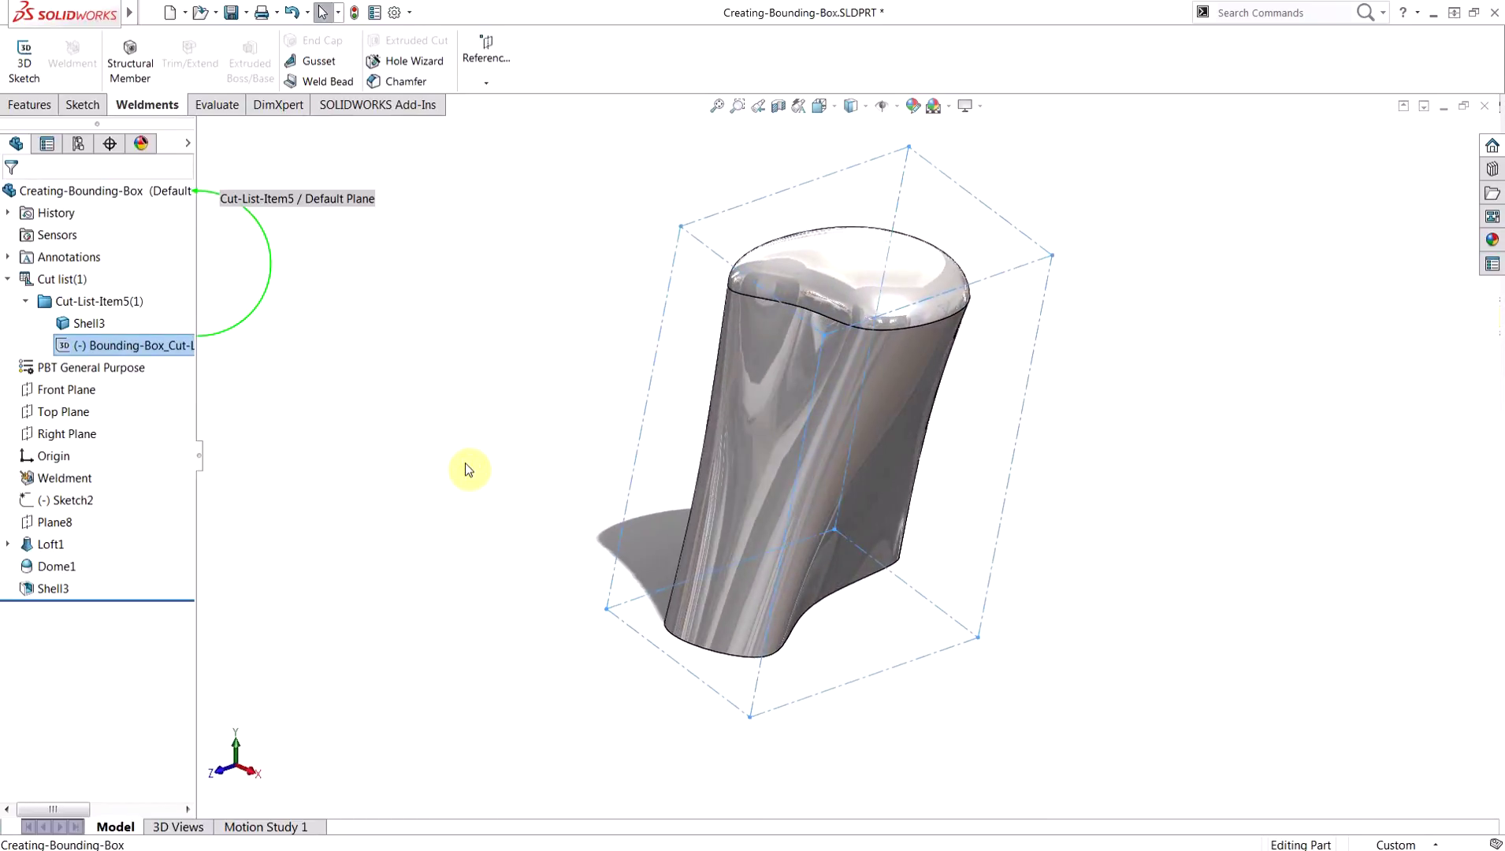
click(378, 392)
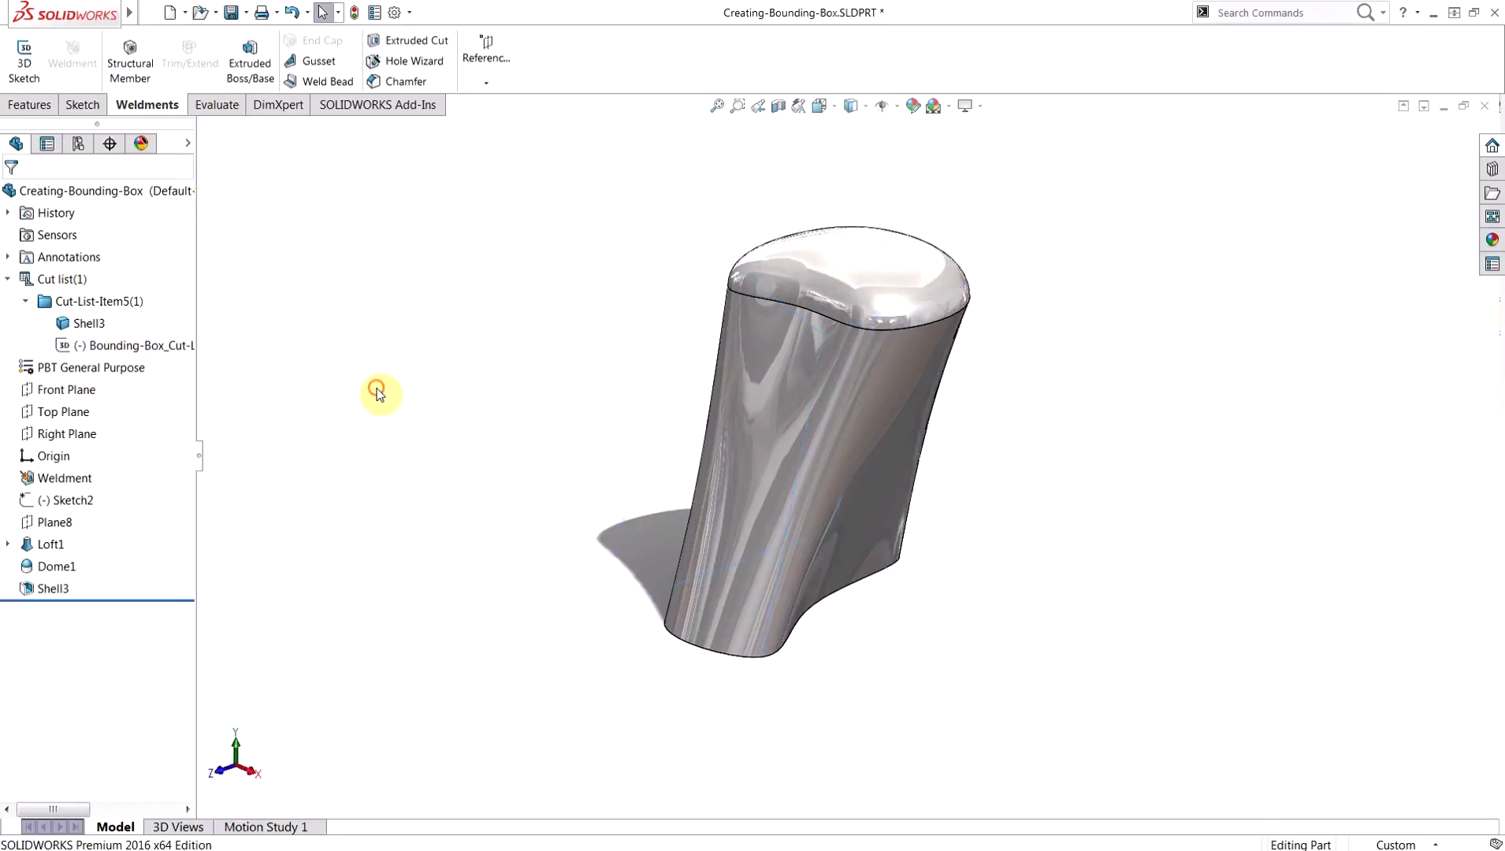
click(76, 308)
right_click(76, 308)
click(123, 337)
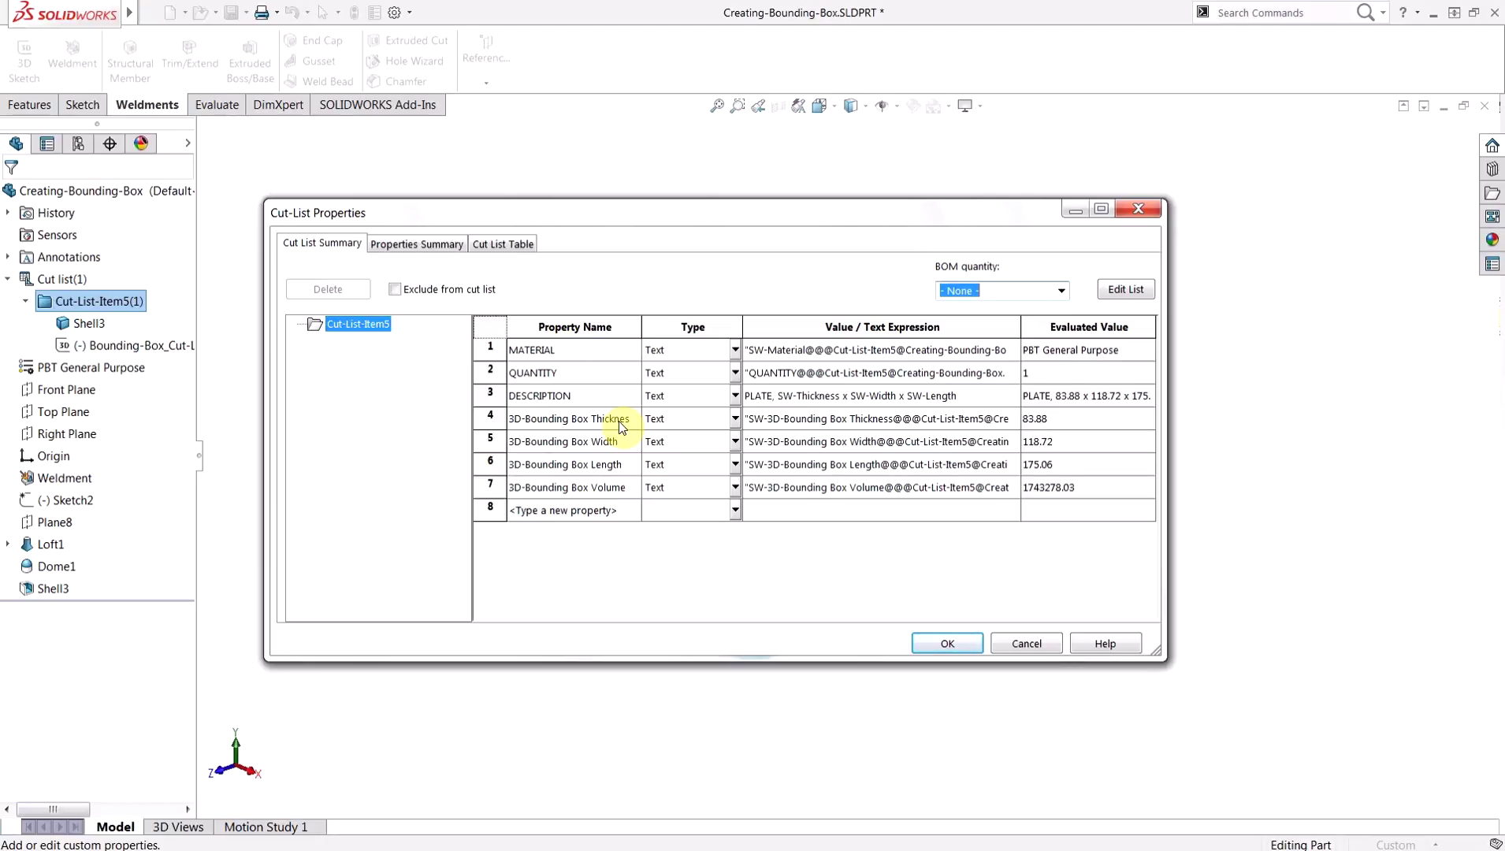
click(930, 646)
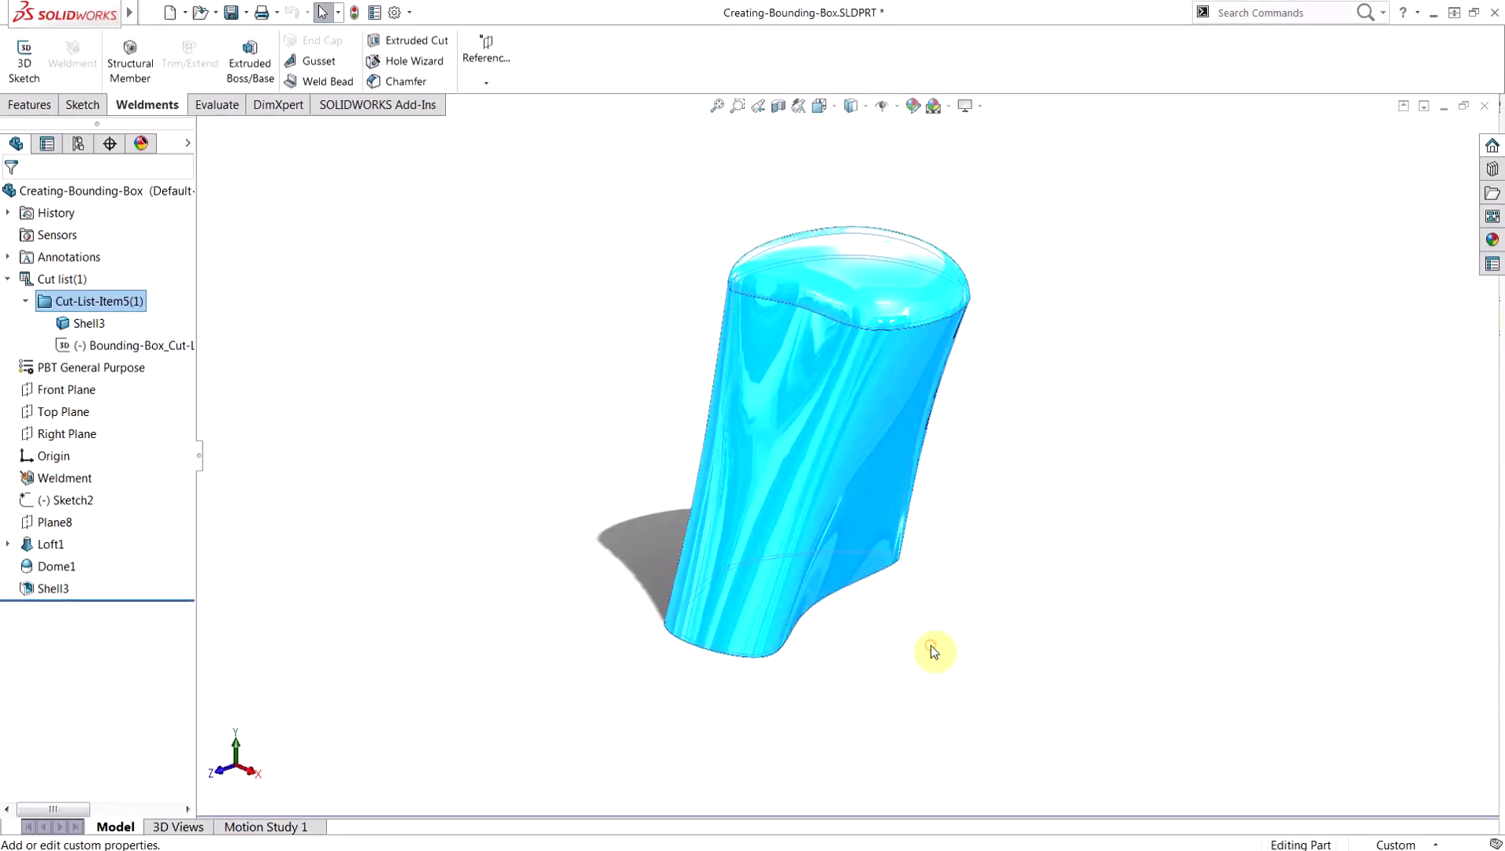
click(1022, 540)
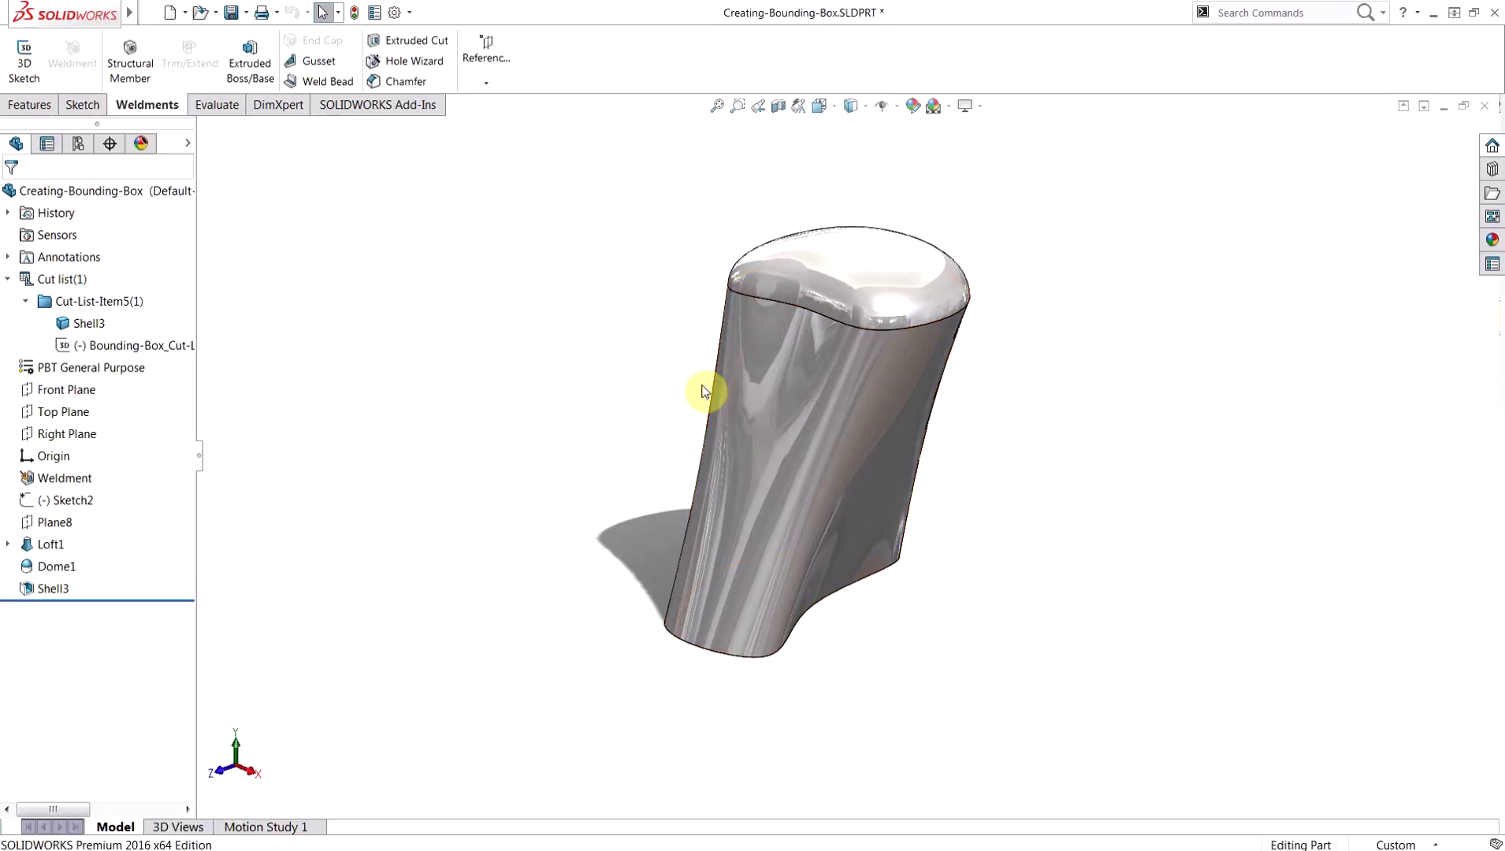
Step: On the drawing's Sheet1, place a note with its leader on the model's top edge
key(ctrl+Tab)
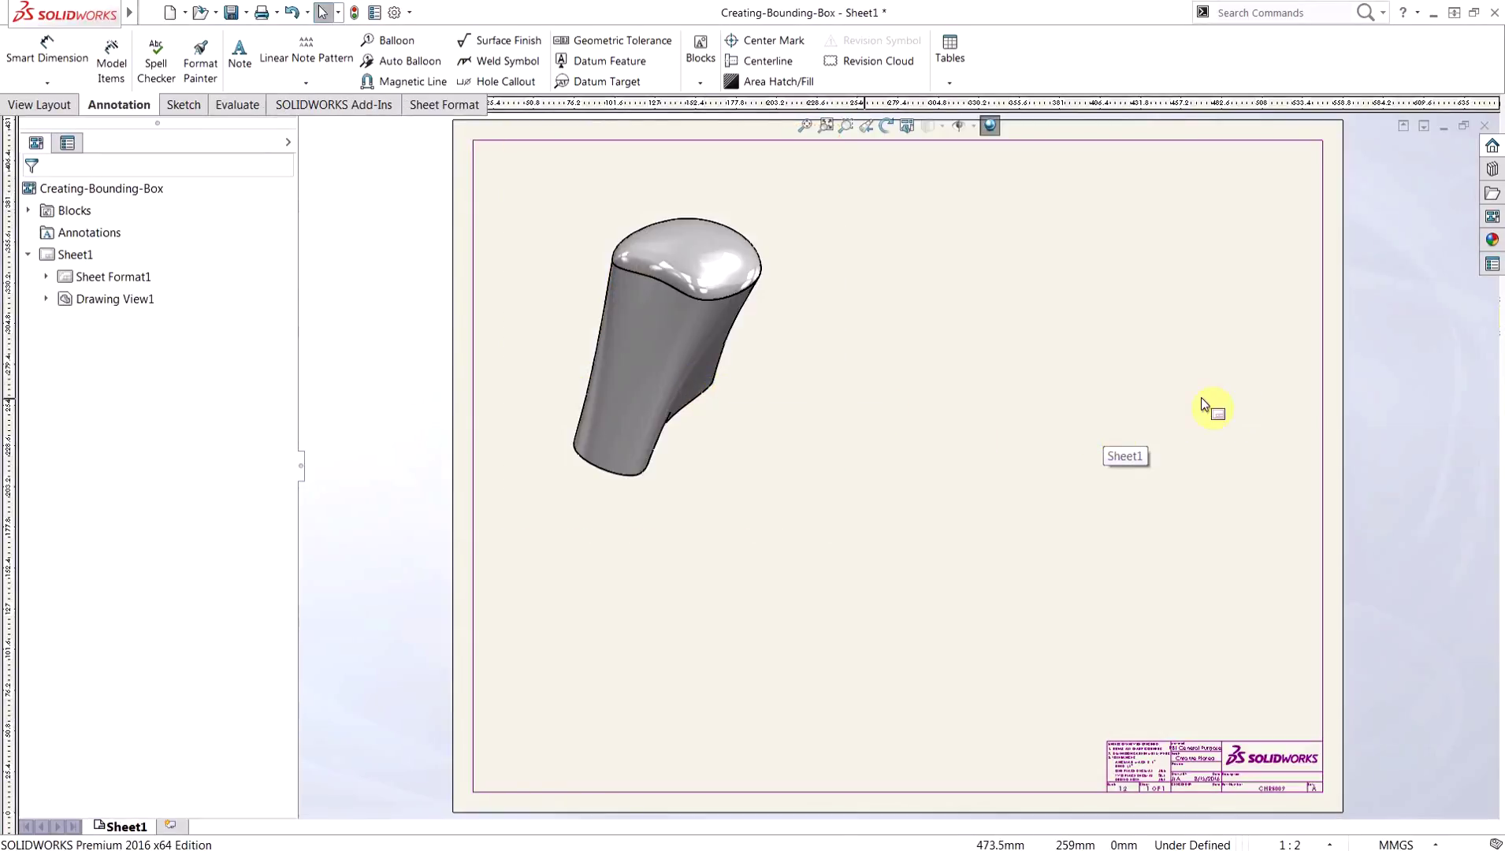
click(240, 75)
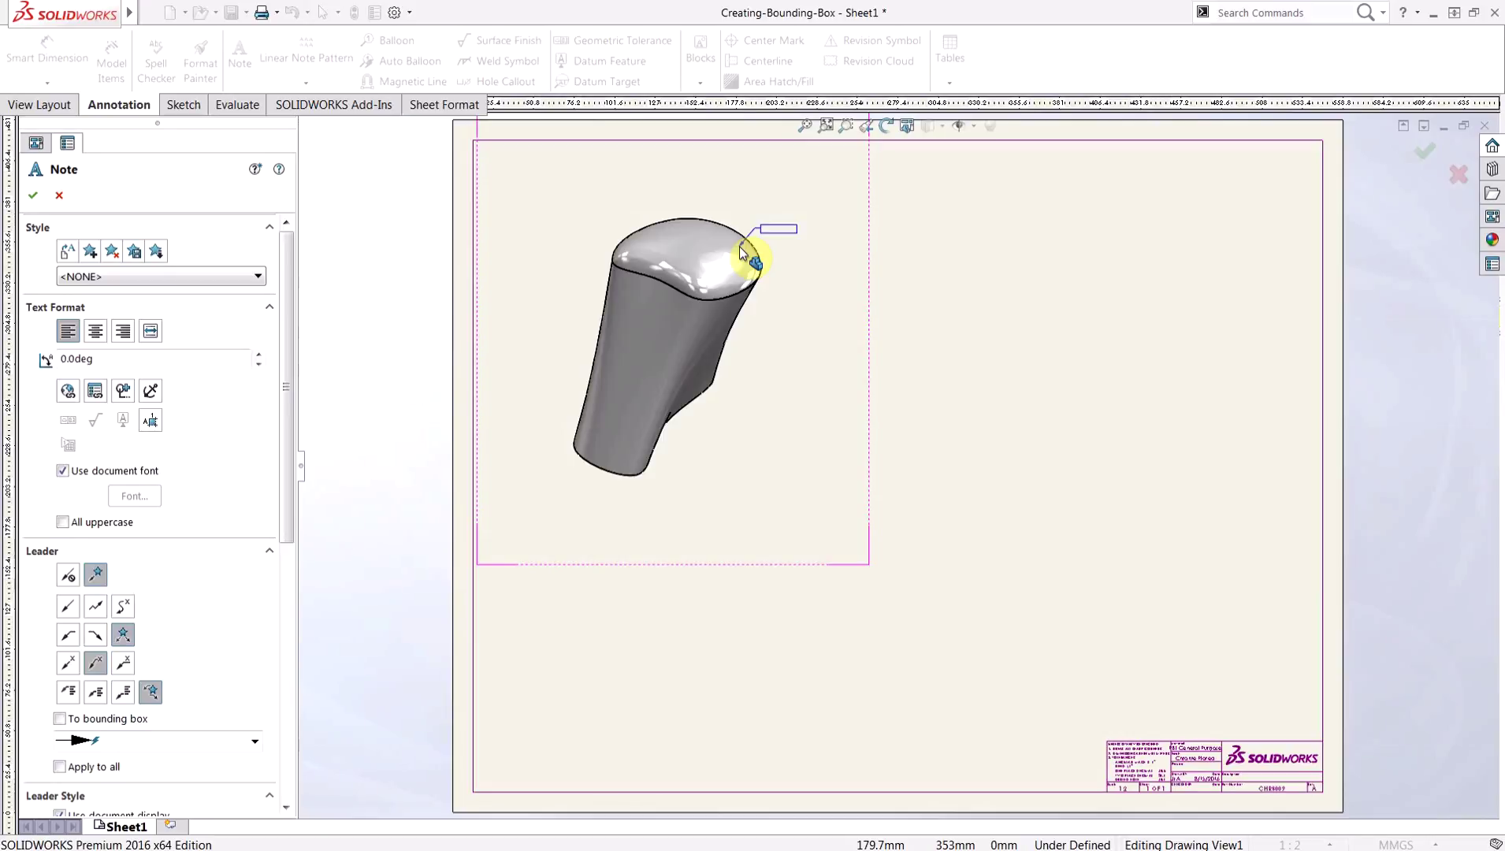
click(741, 248)
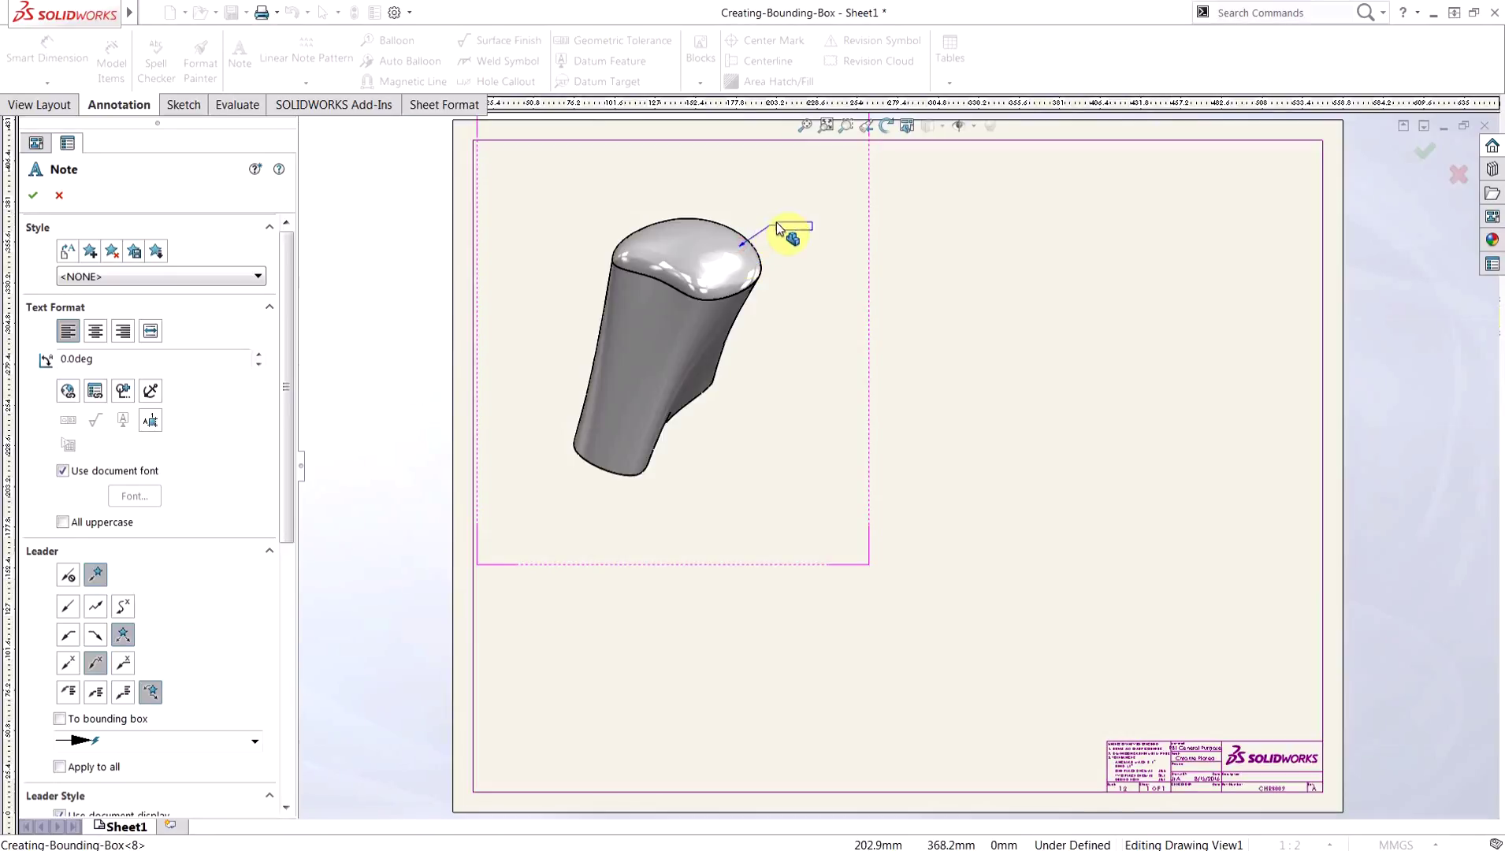
click(784, 222)
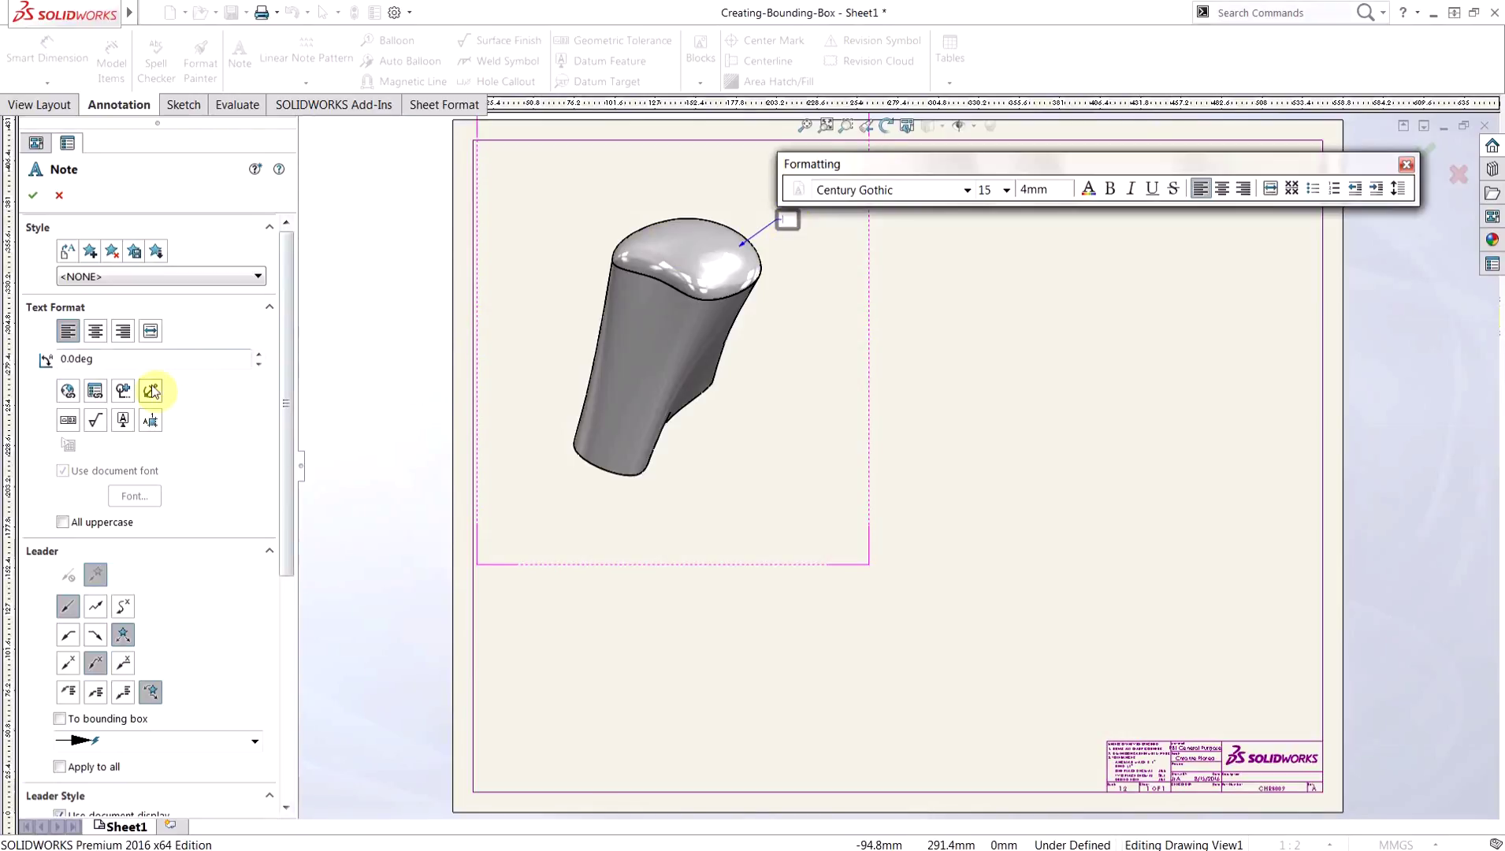
Step: Link the note to the attached component's 3D-Bounding Box Length (175.1) and finish it
click(94, 392)
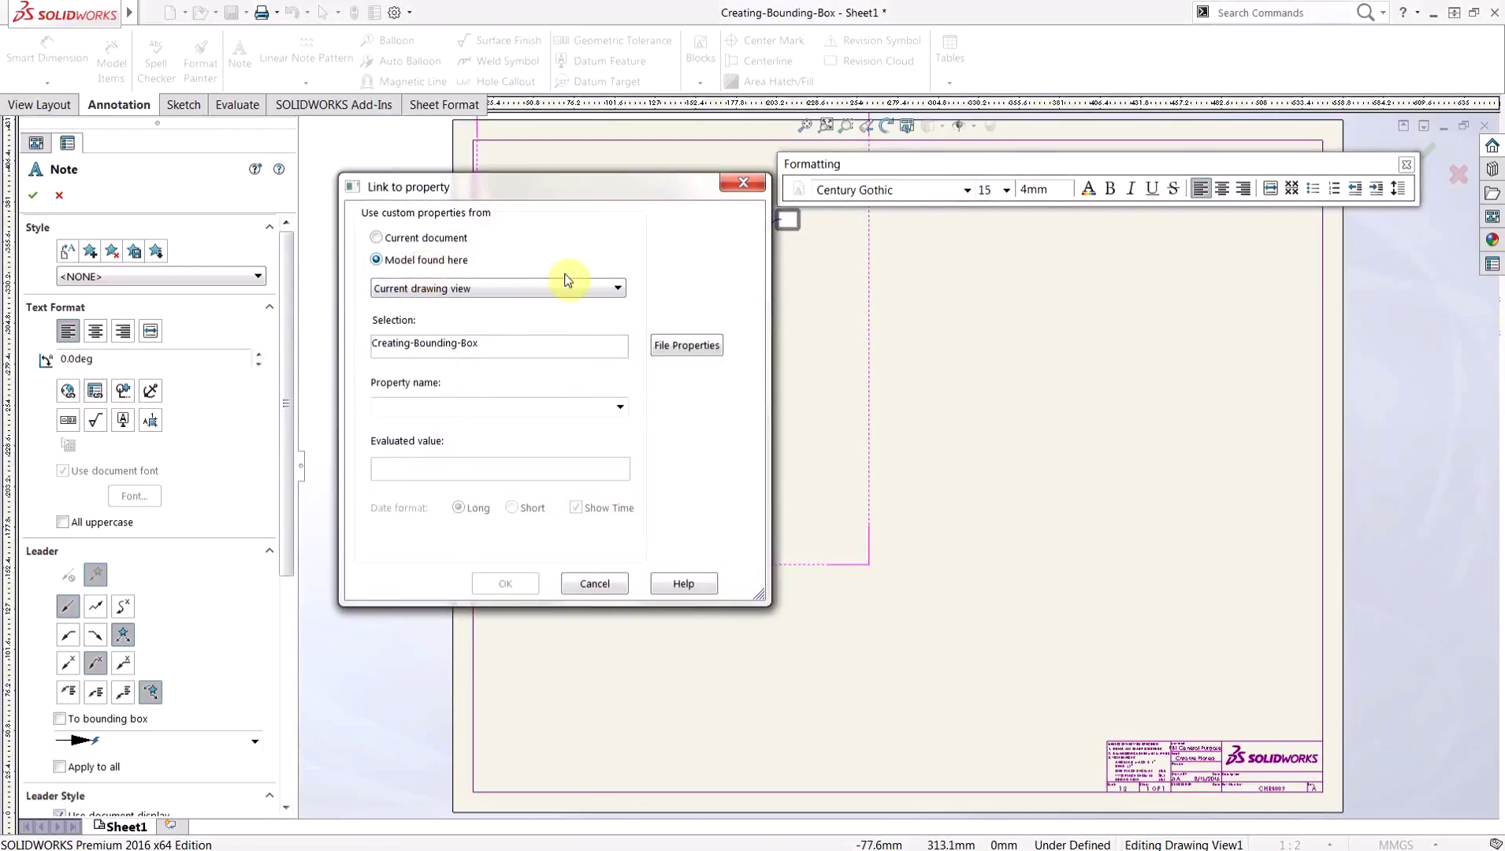
click(617, 289)
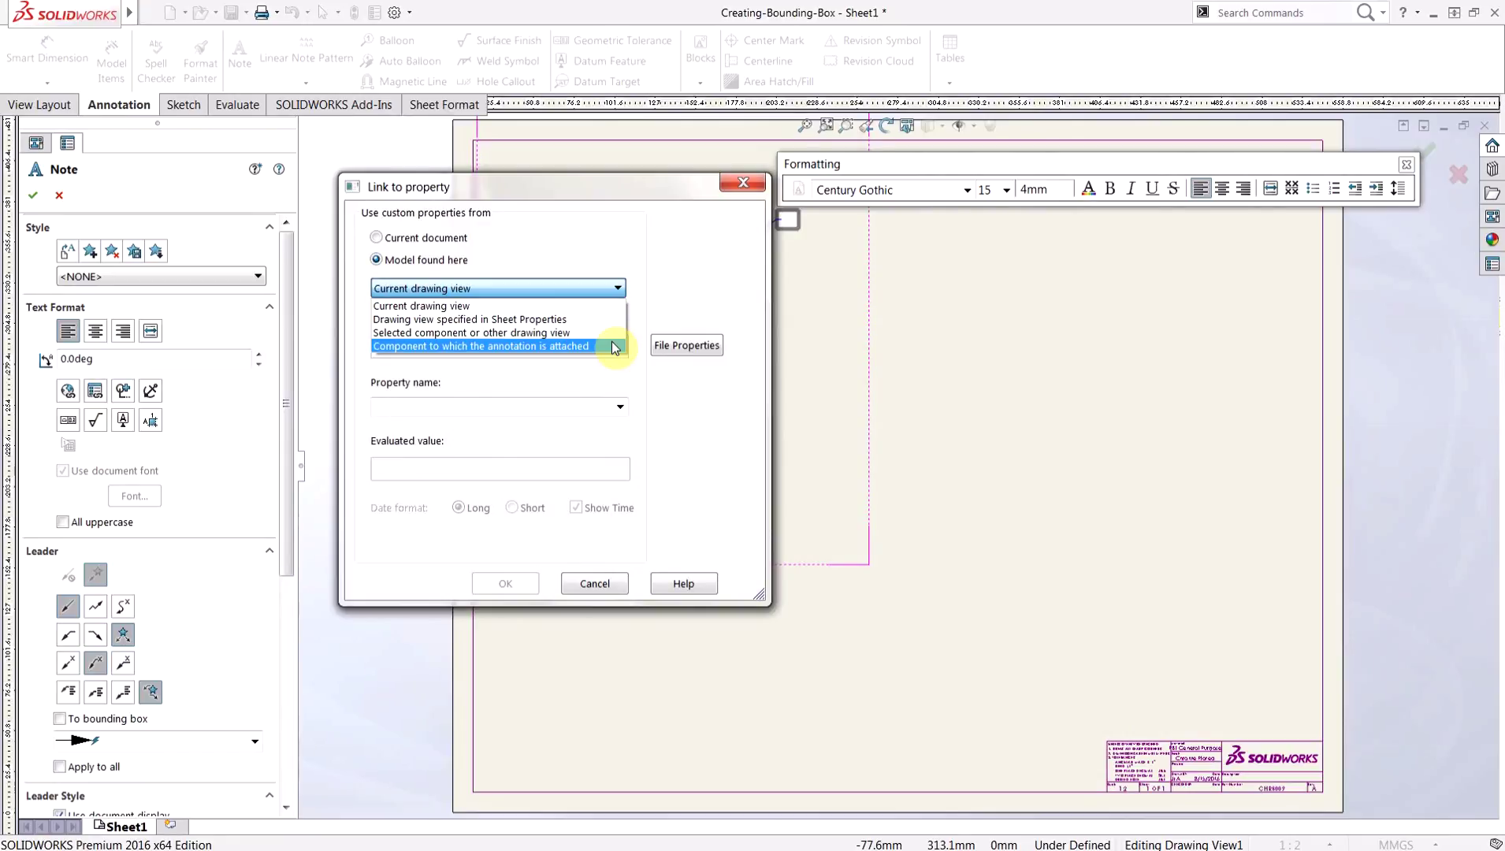
click(614, 347)
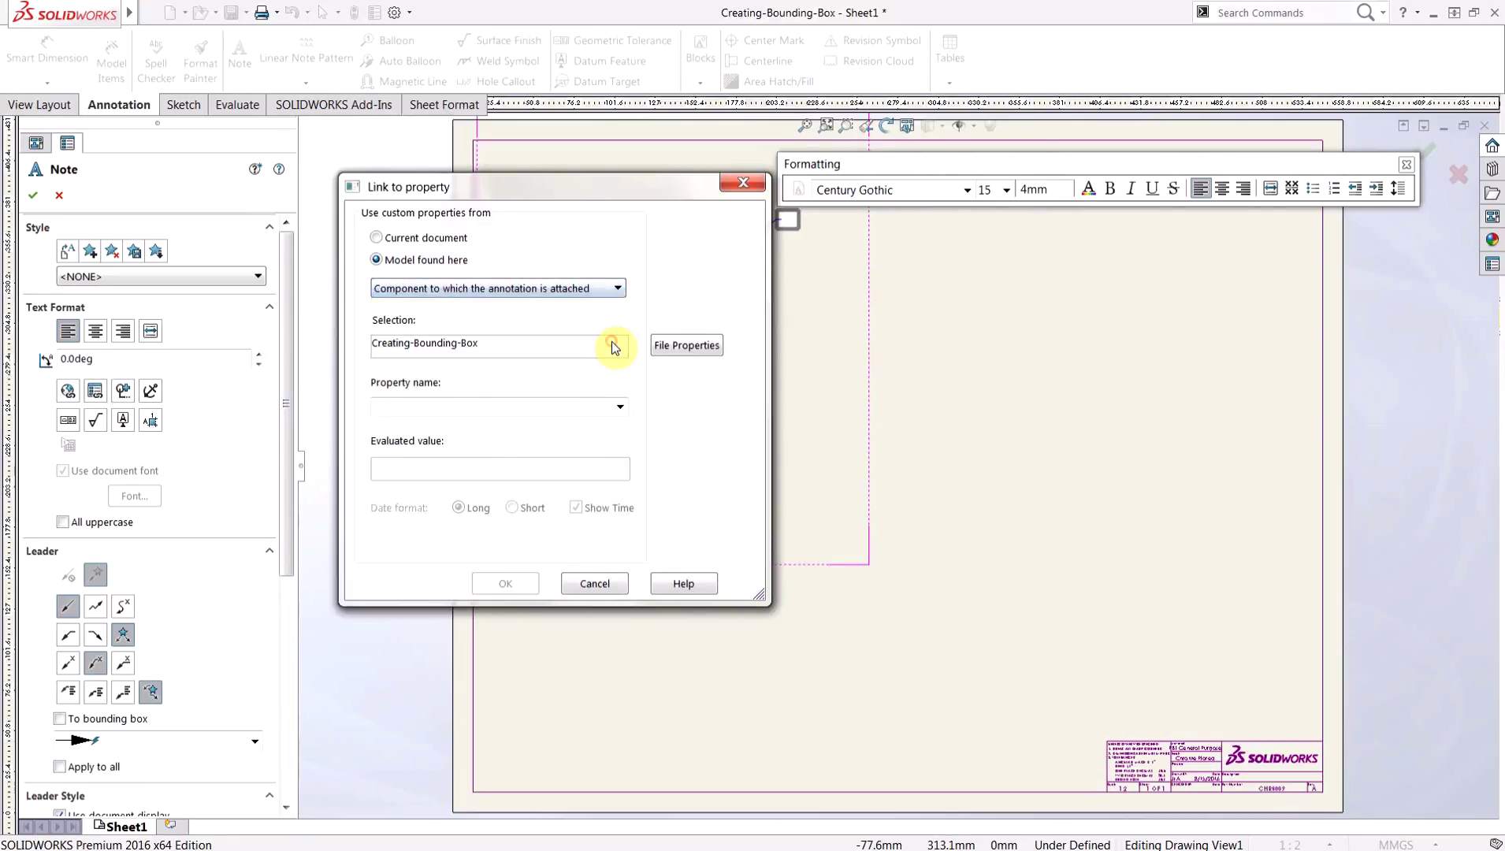
click(621, 403)
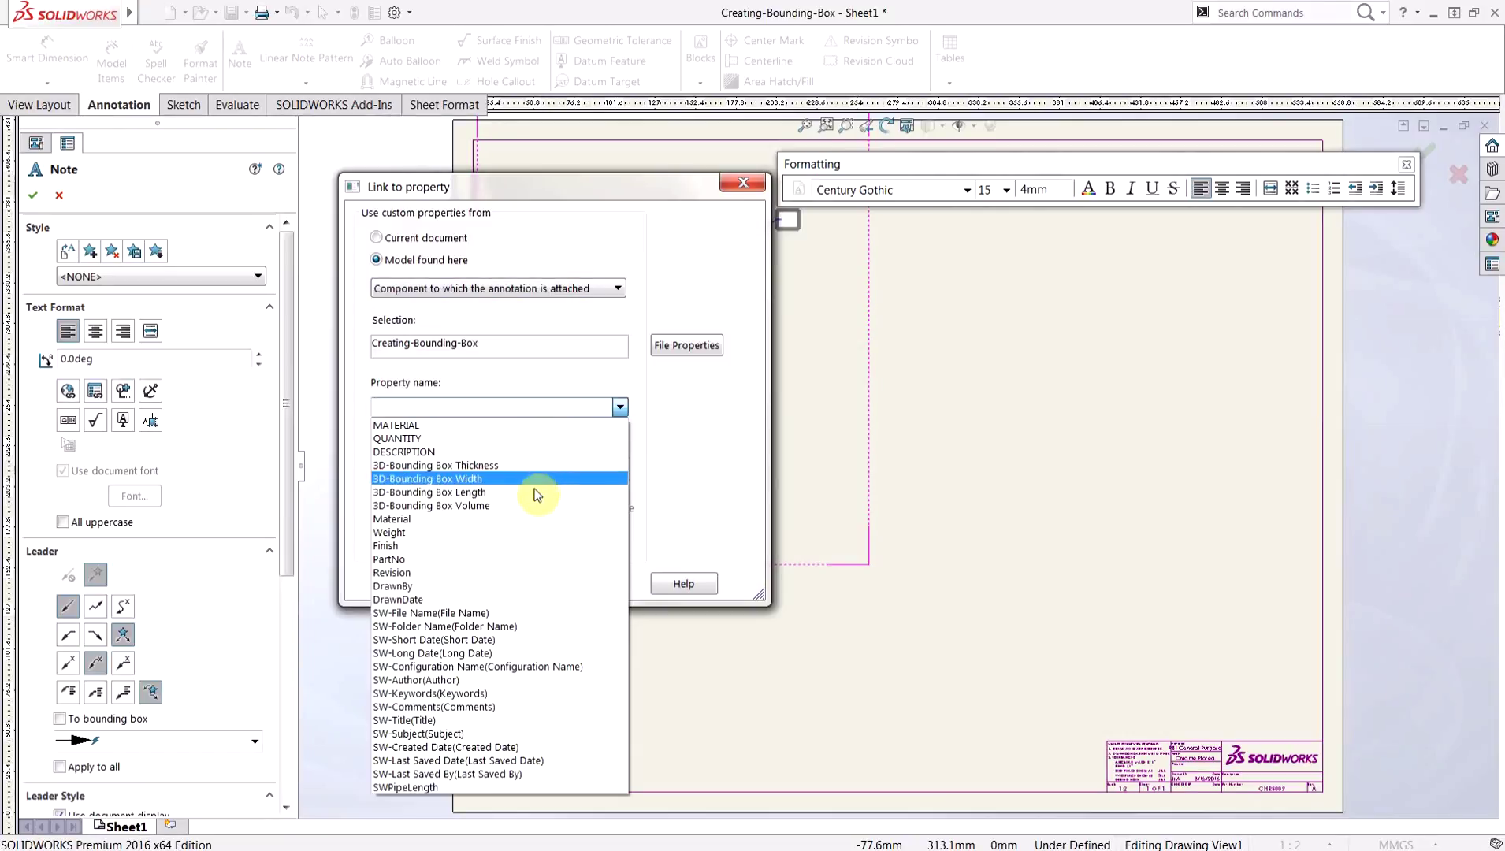
click(481, 493)
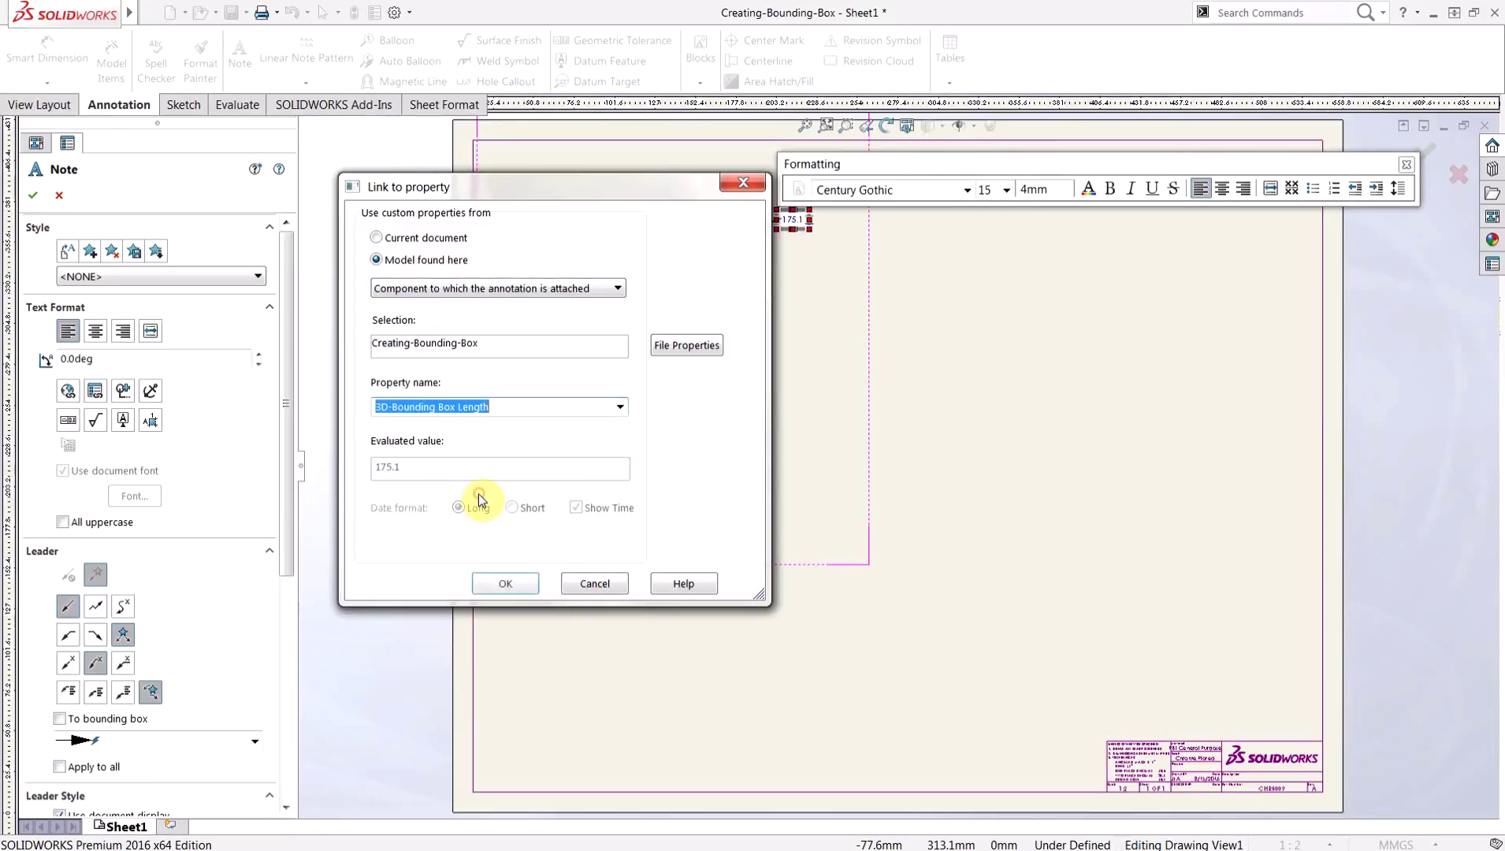
click(506, 584)
scroll(776, 231, up, 1)
scroll(776, 230, up, 1)
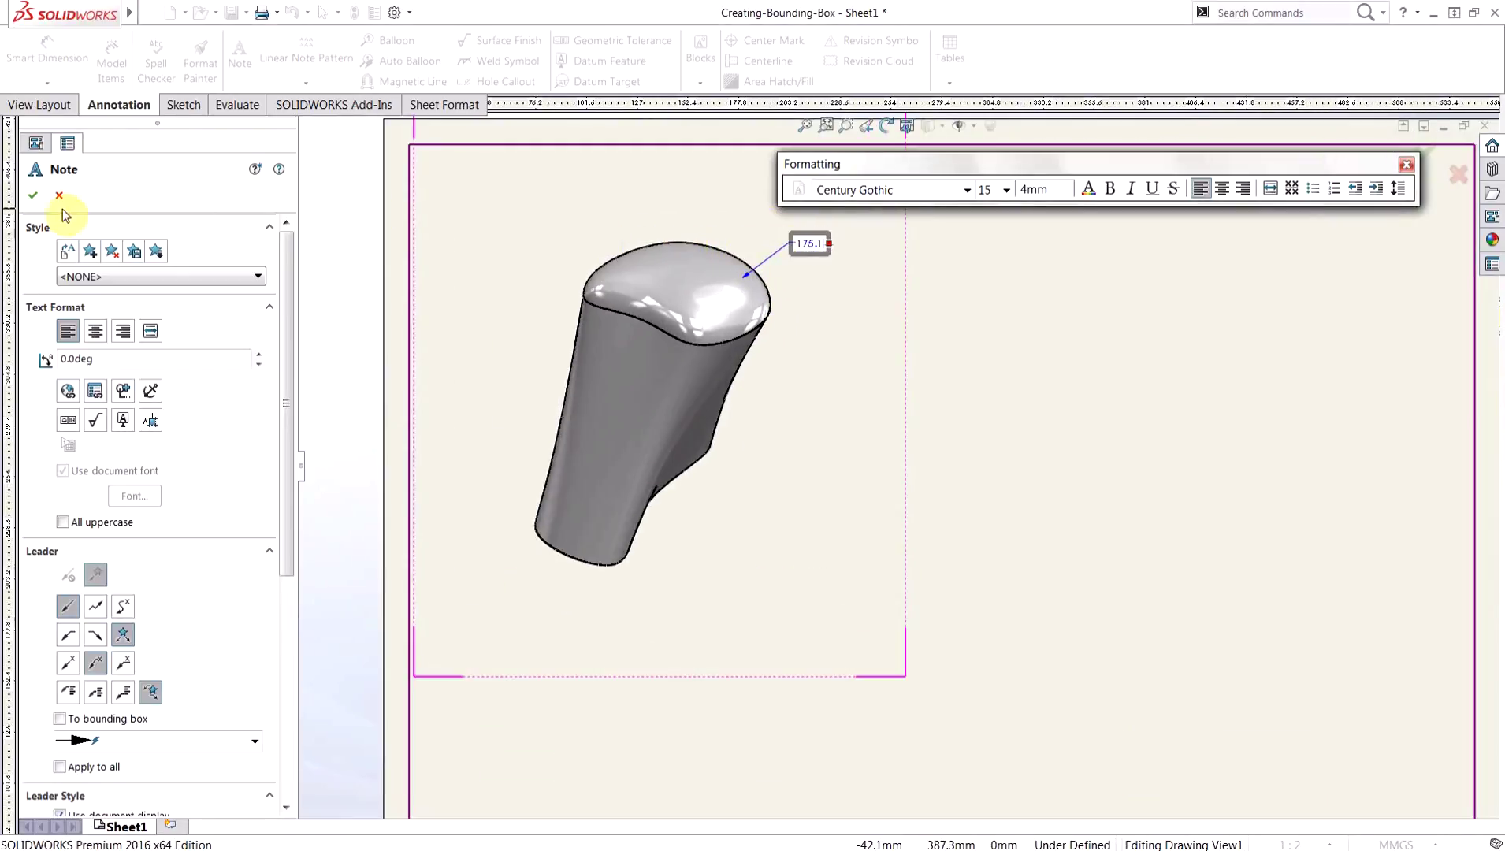
click(32, 196)
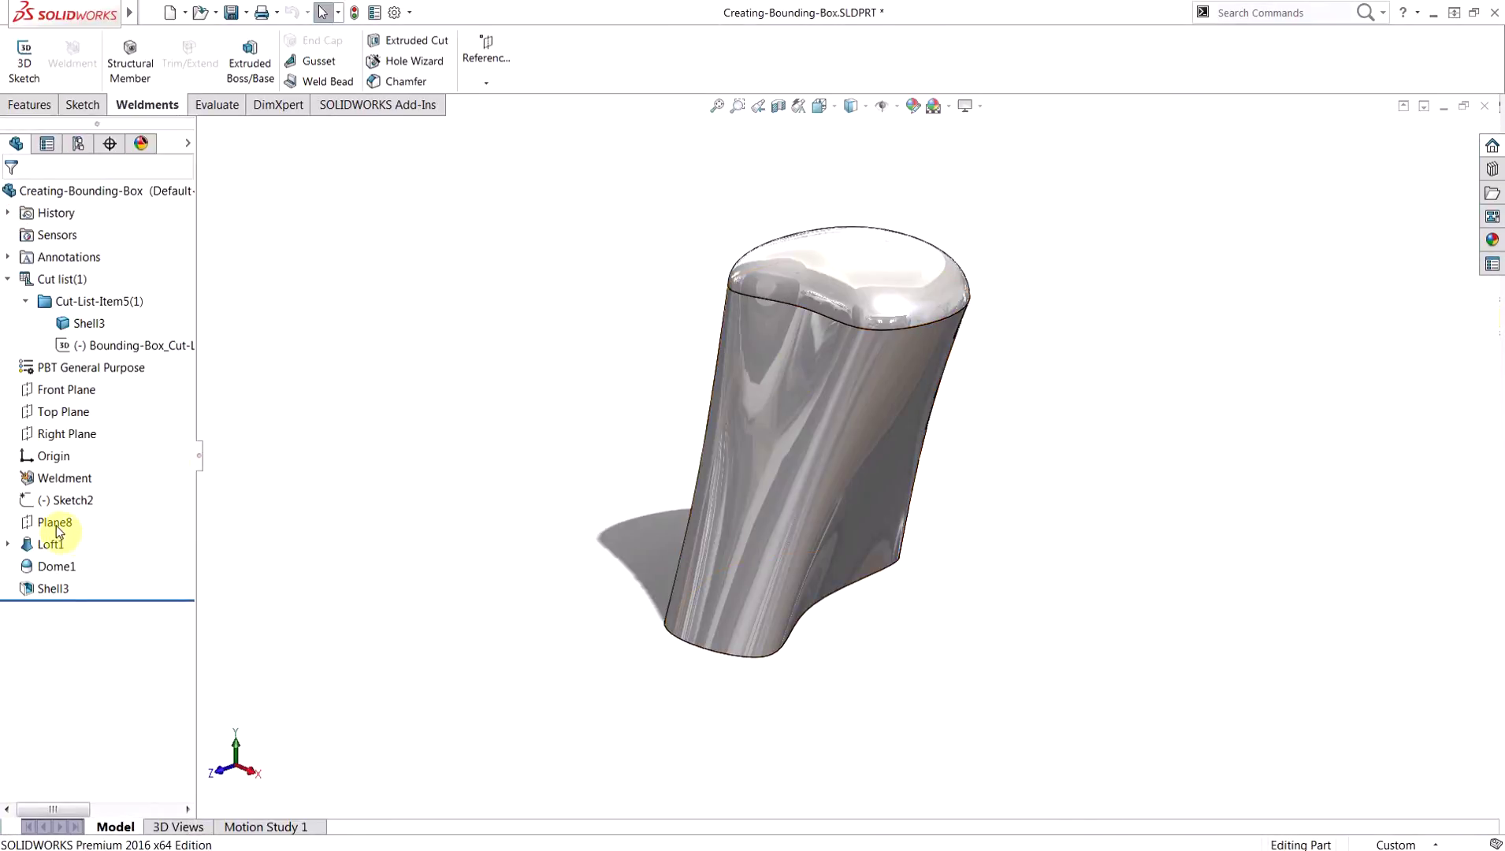
Step: Drag Plane8 downward to shorten the part, then update the 3D bounding boxes
click(56, 525)
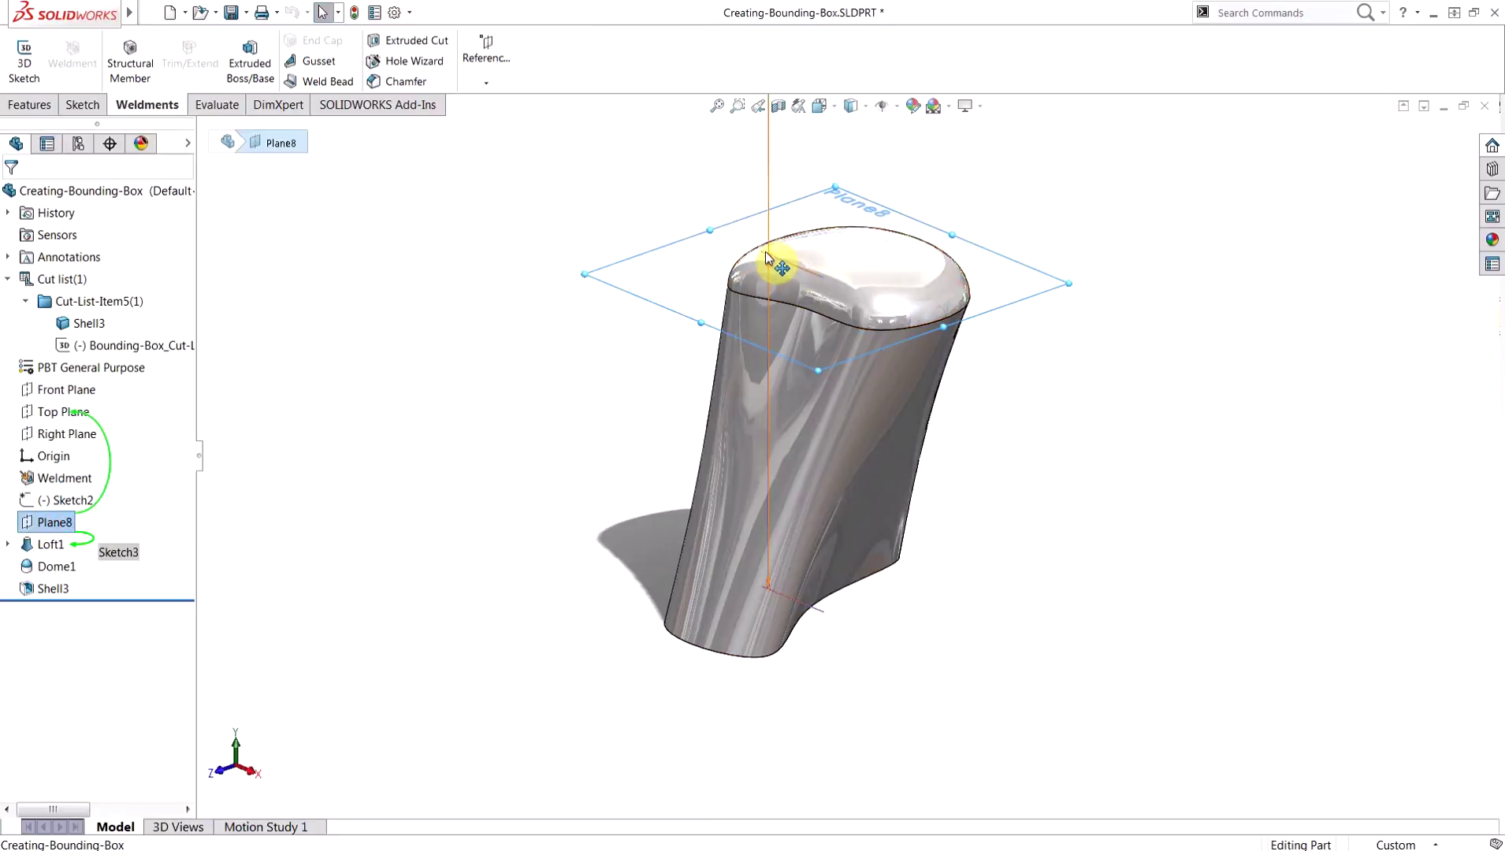
drag(765, 252, 764, 355)
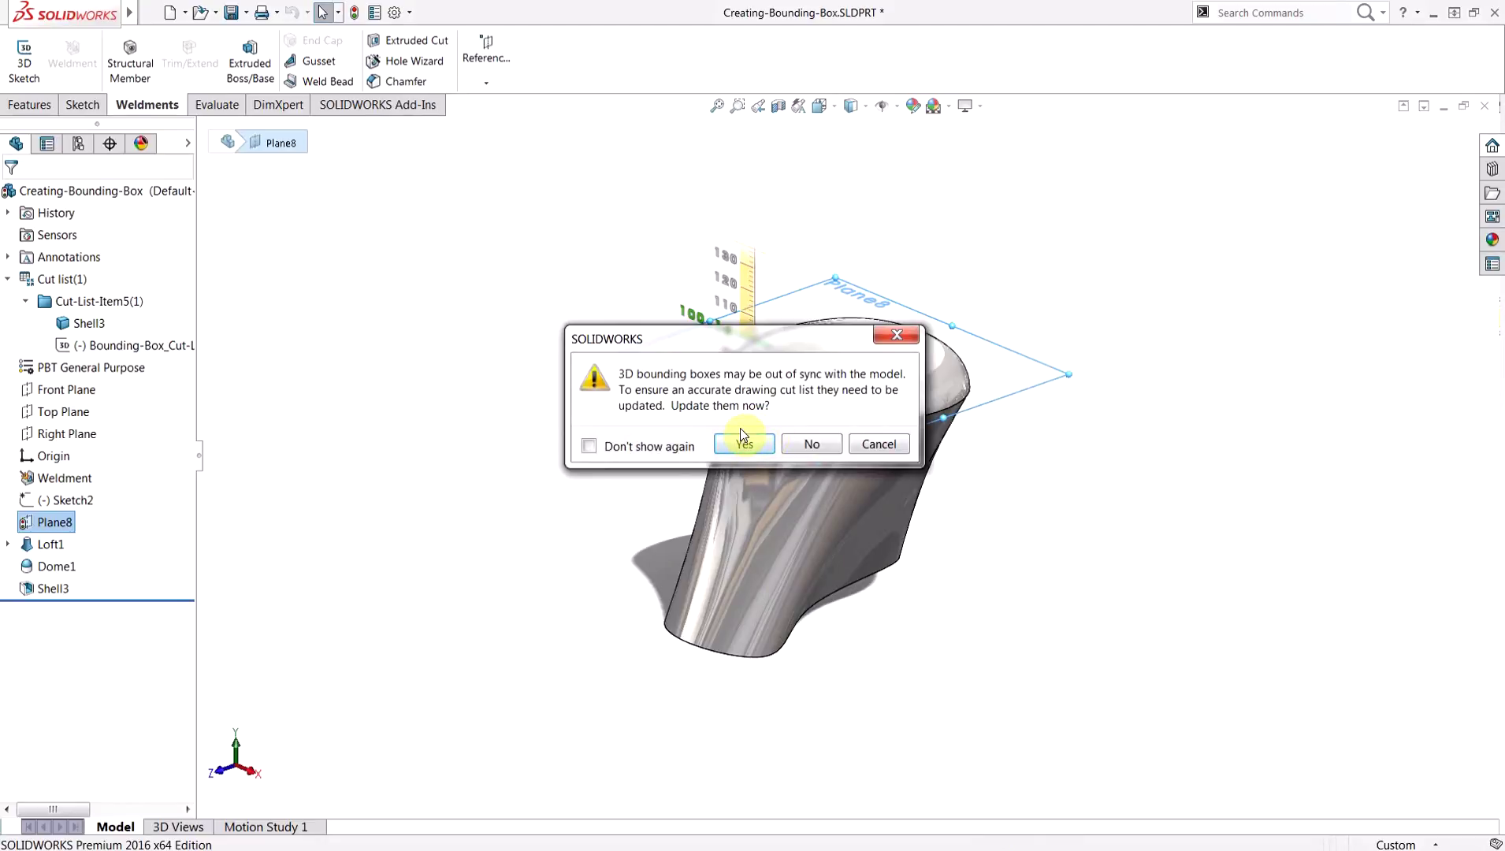
click(743, 445)
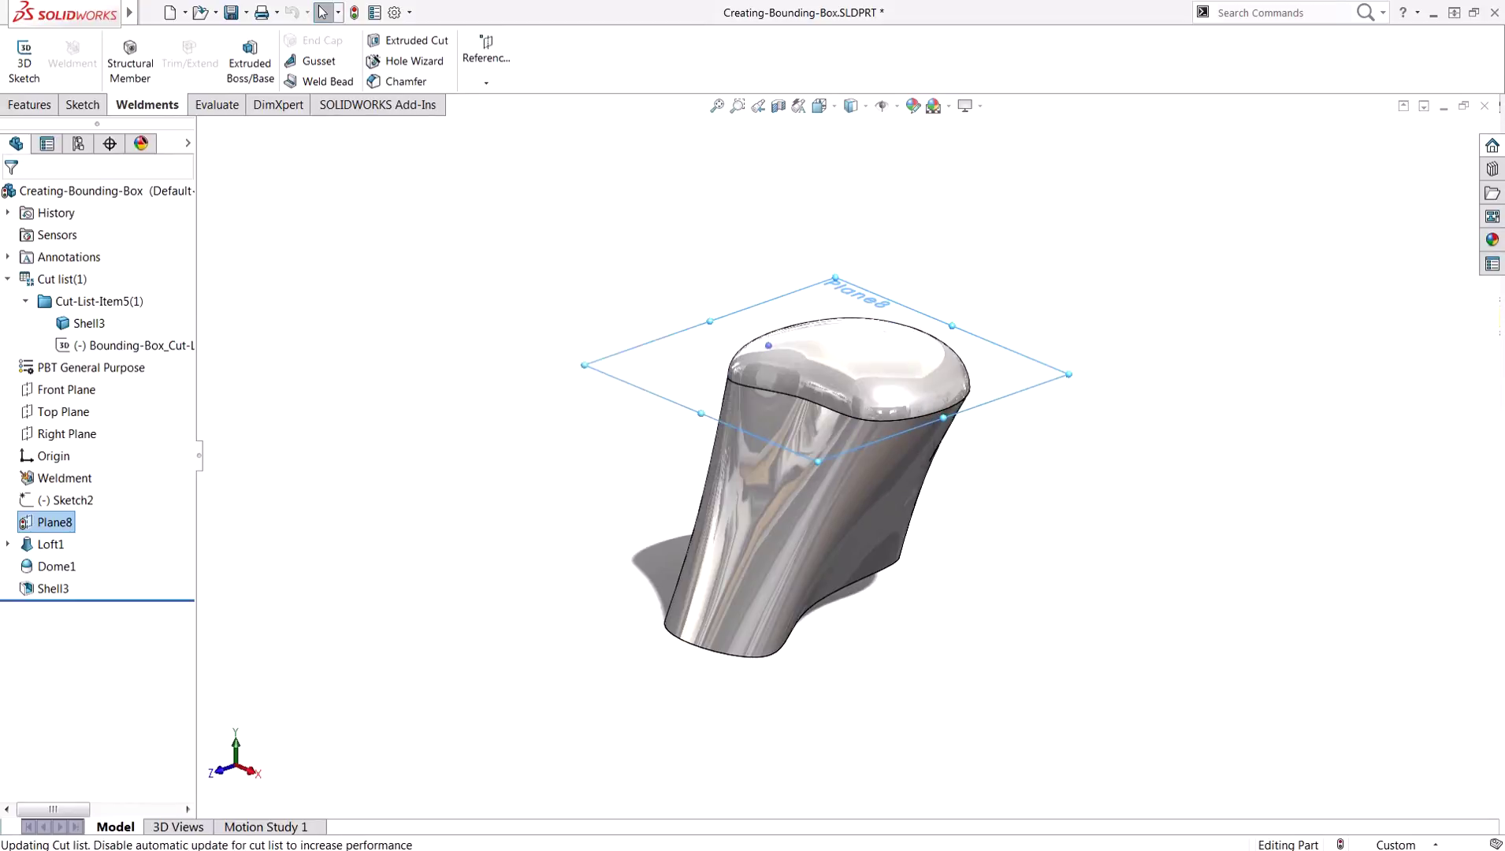
Step: In the drawing, set the 144.2 length note to No Leader
key(ctrl+Tab)
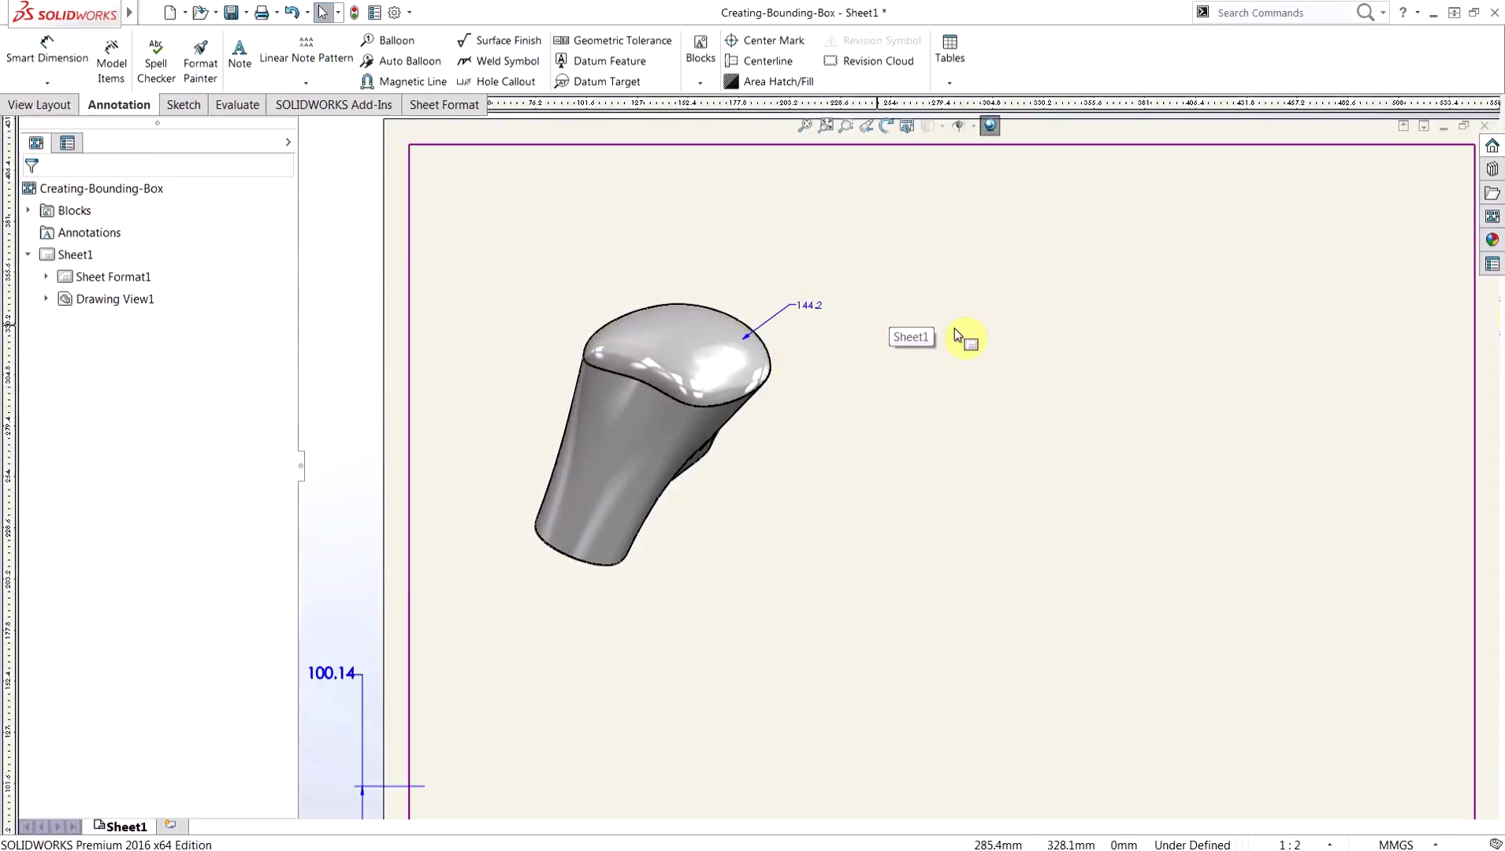
scroll(957, 336, down, 3)
scroll(696, 406, down, 1)
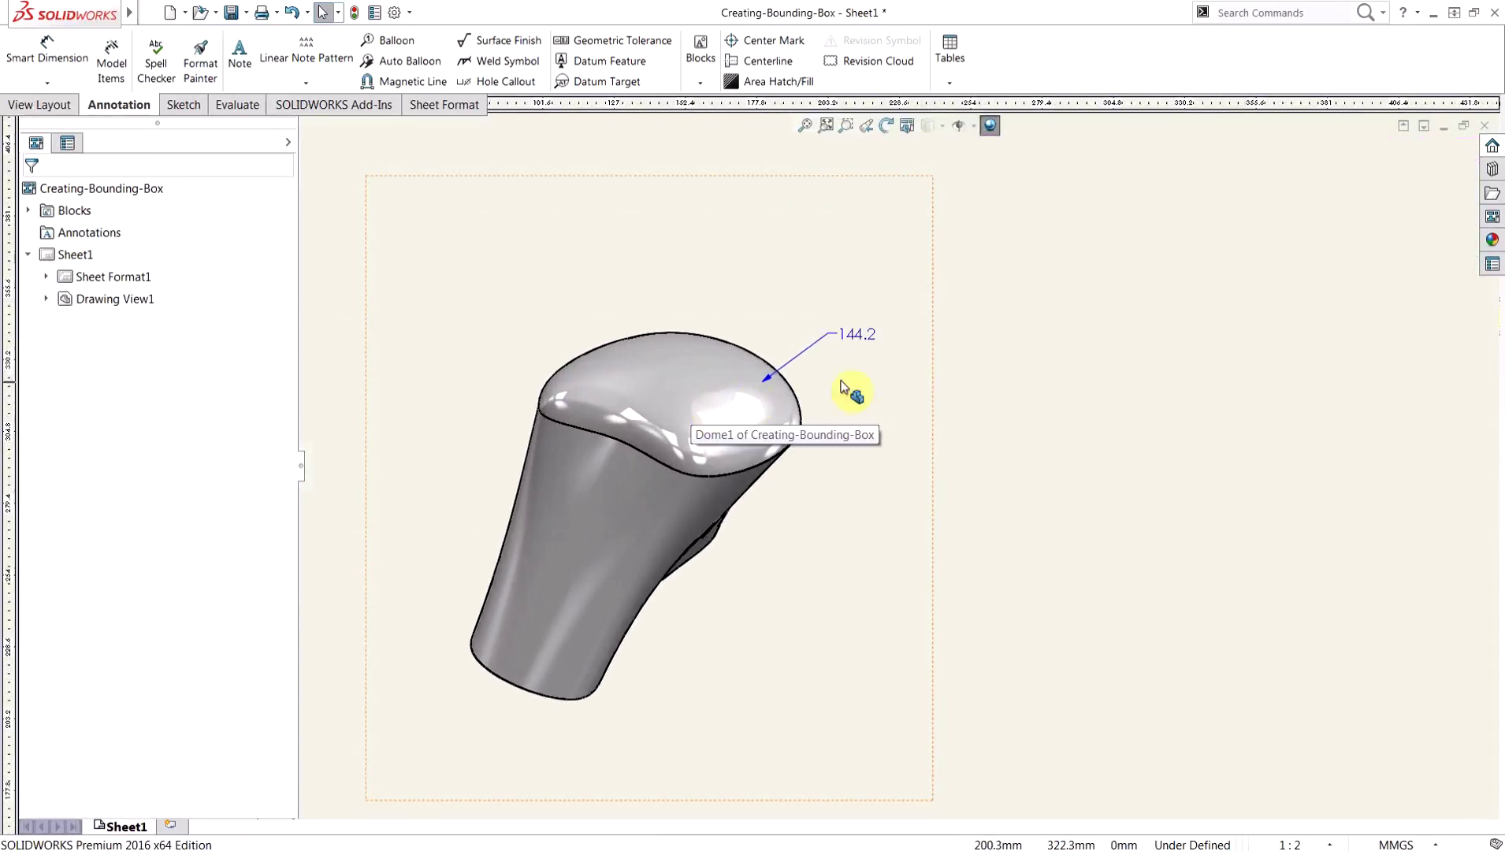
click(830, 343)
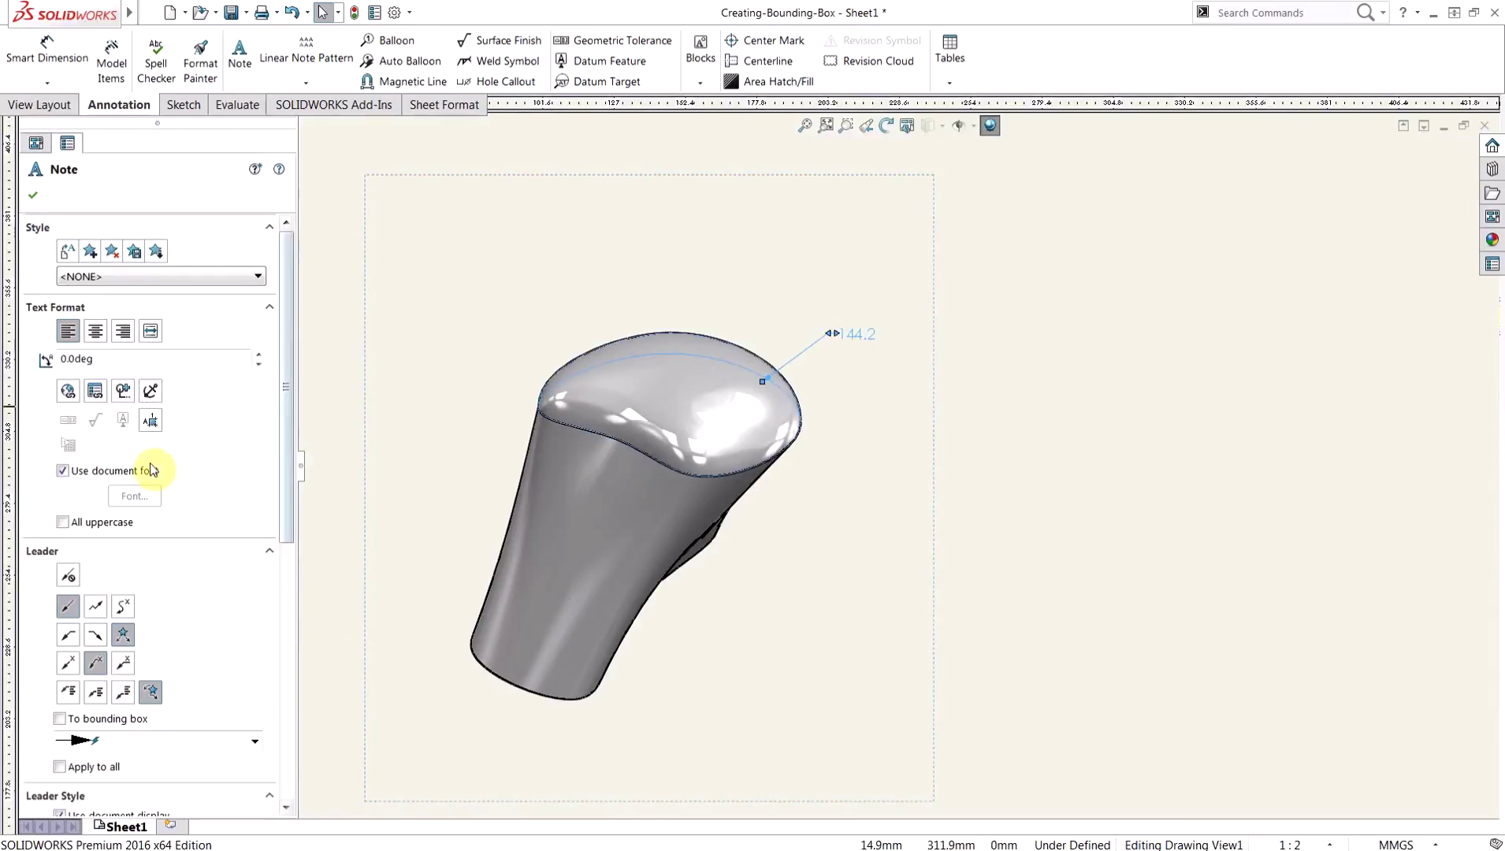
click(70, 576)
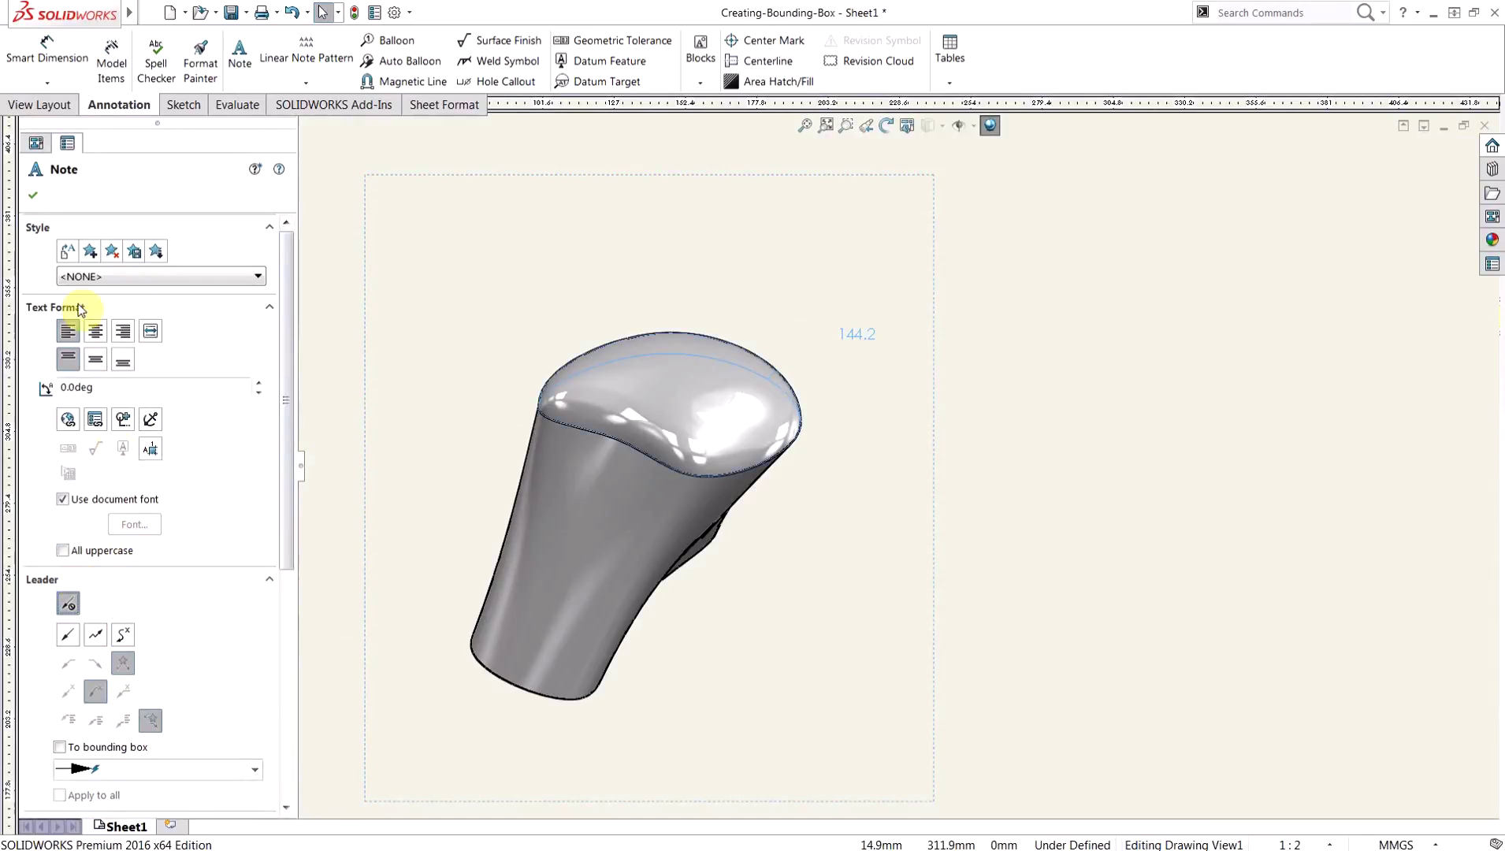
click(32, 195)
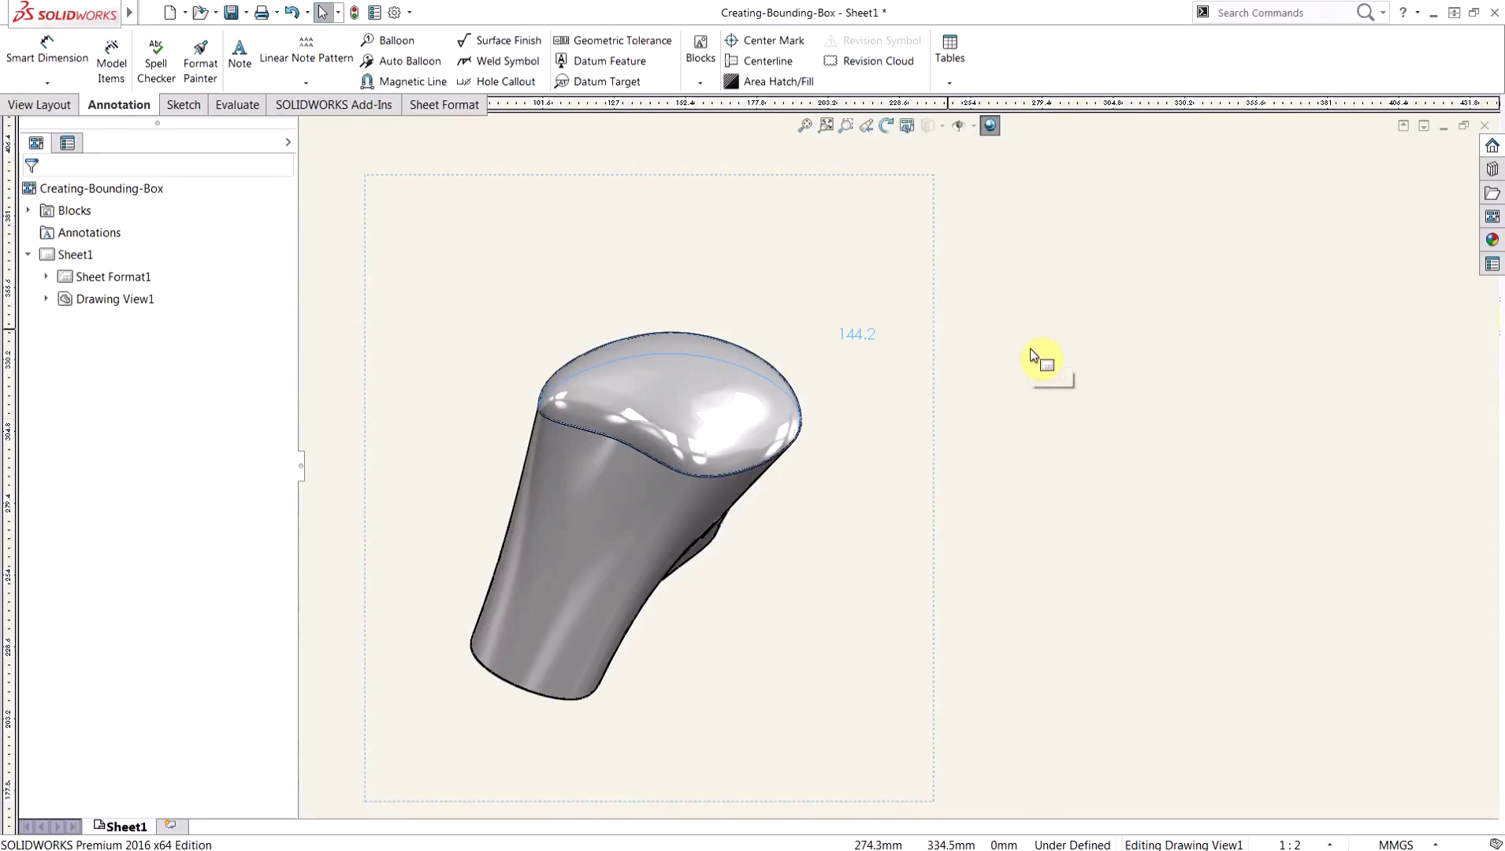
click(1080, 305)
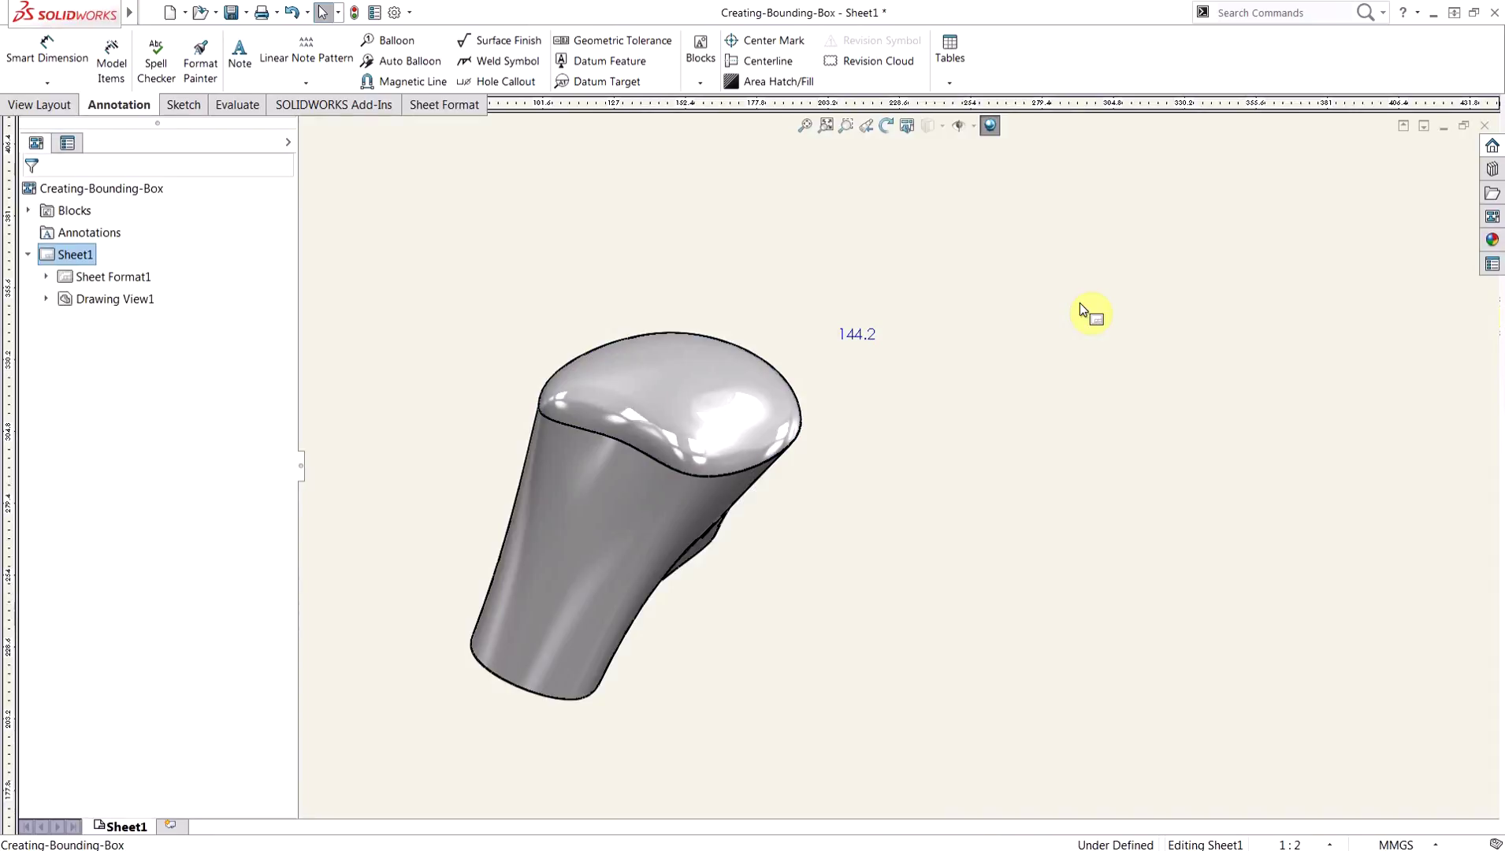
Step: In the part, display the updated bounding box sketch around the shortened body
key(ctrl+Tab)
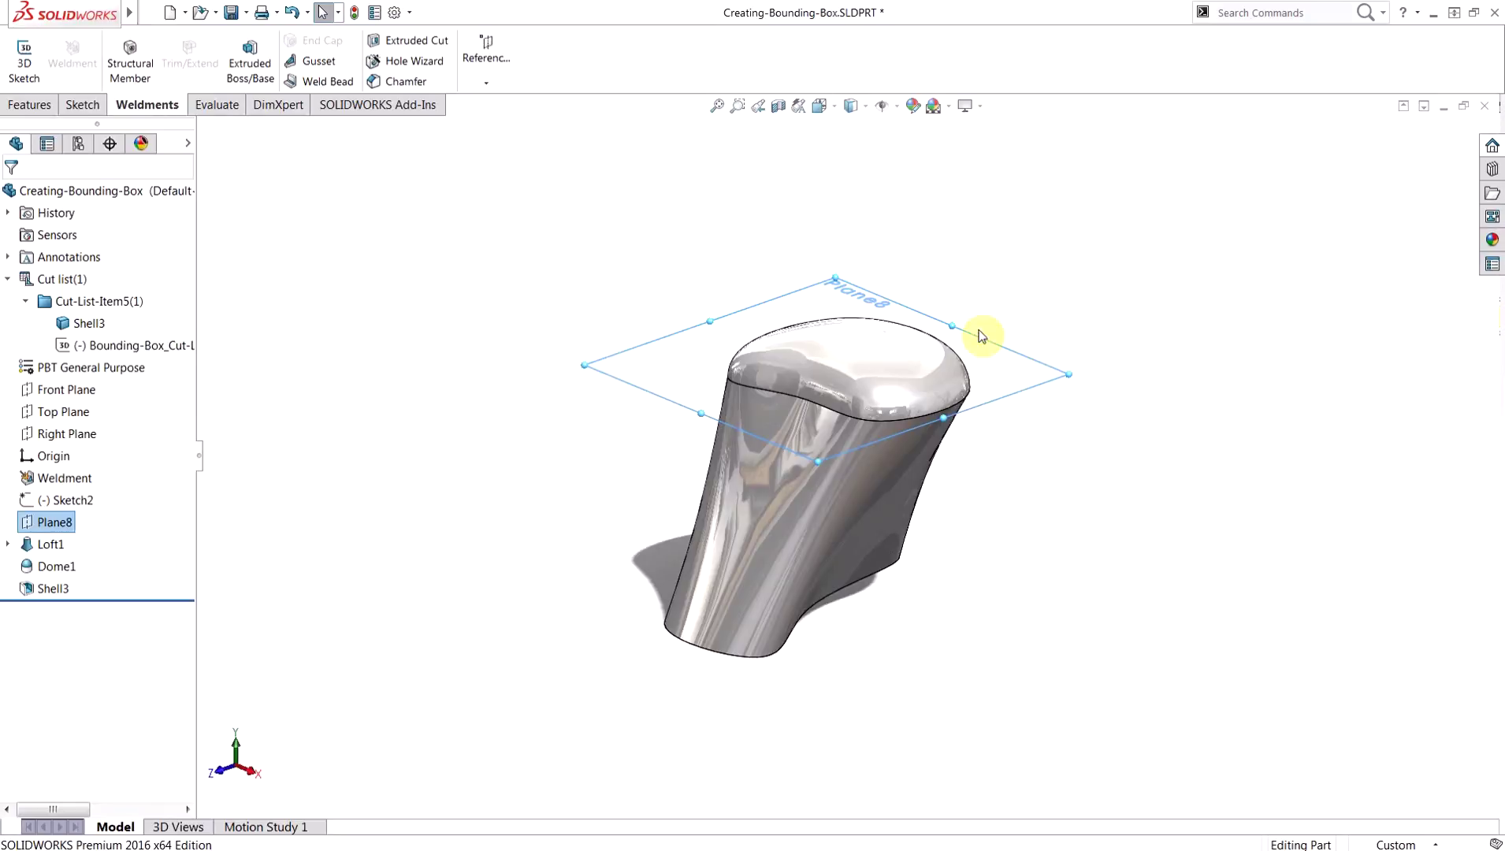
click(524, 446)
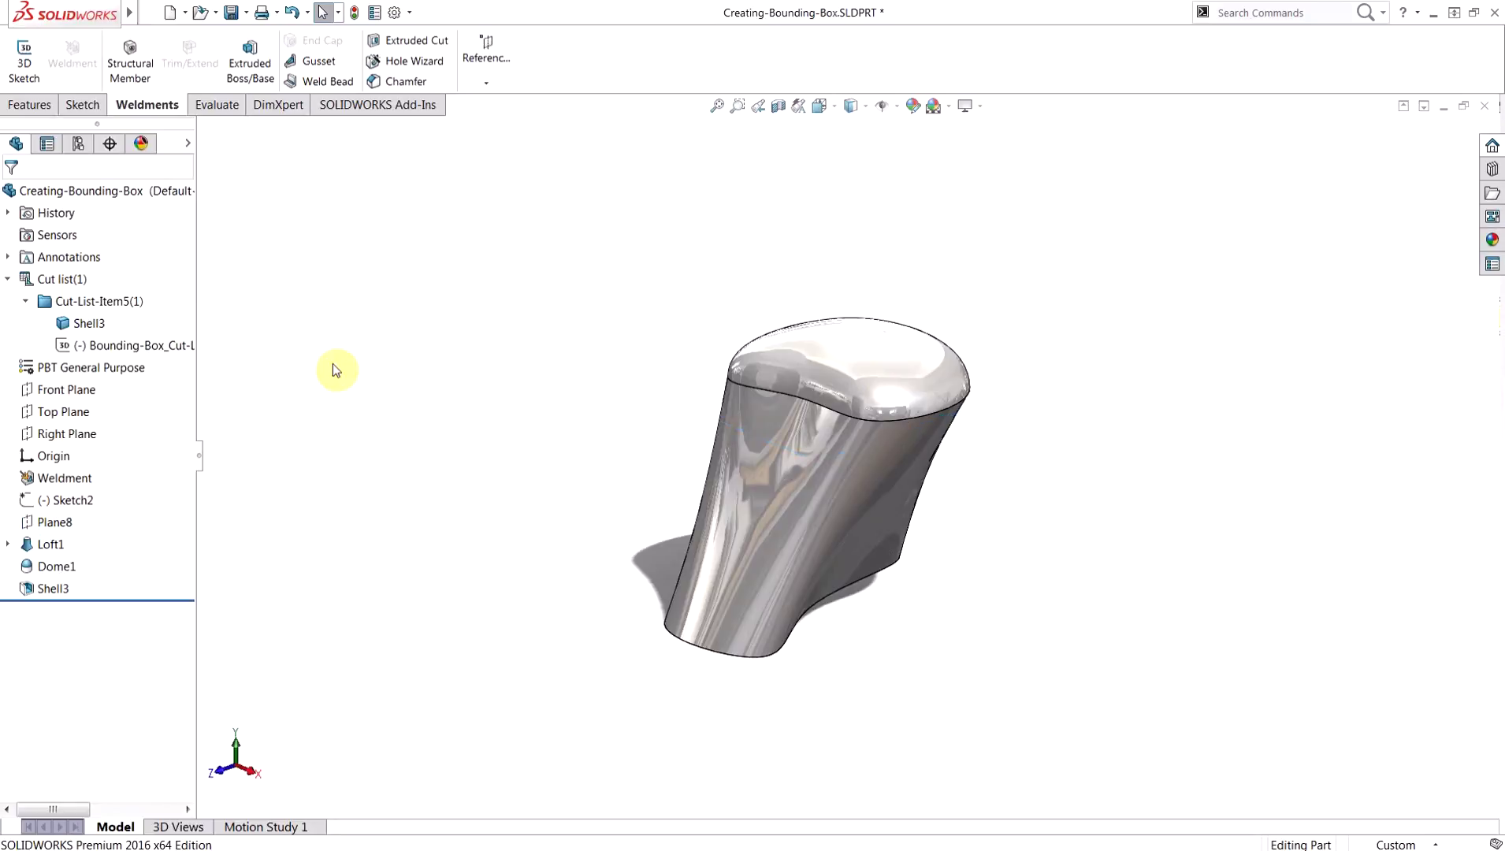
click(124, 353)
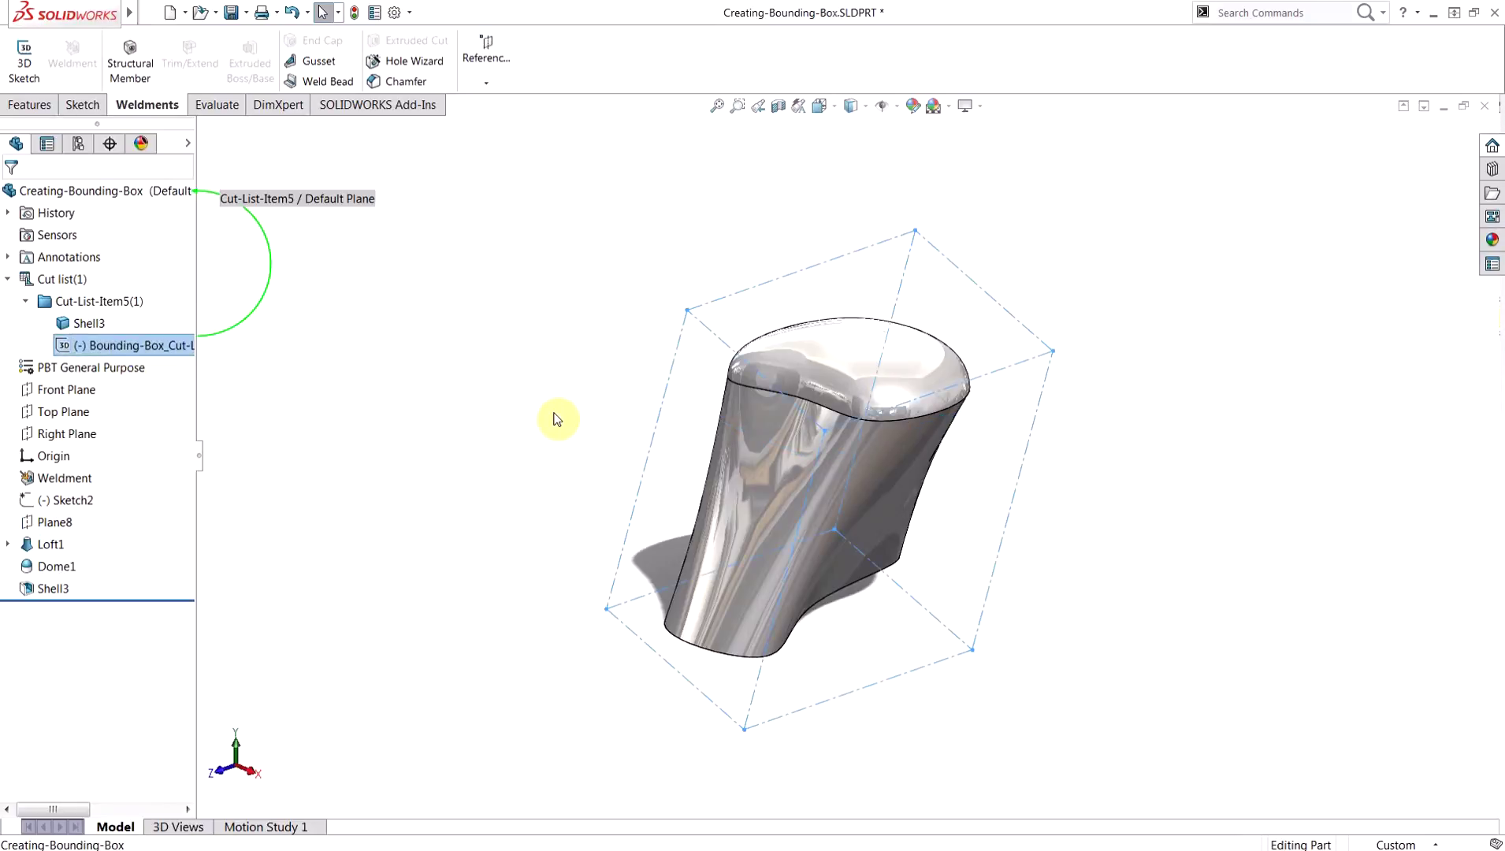